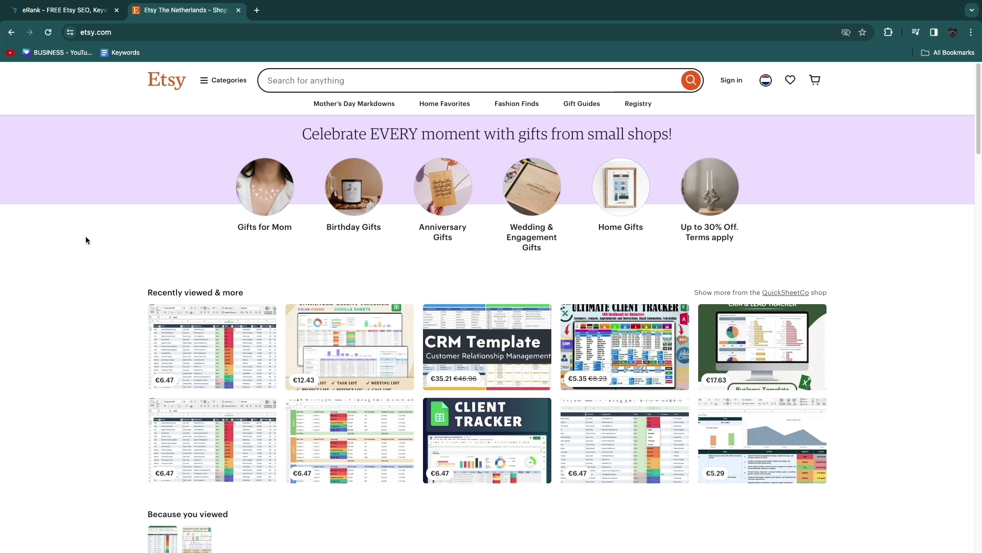
Register a free eRank account by filling in the name, e-mail and password fields and submitting the form.
left_click(60, 15)
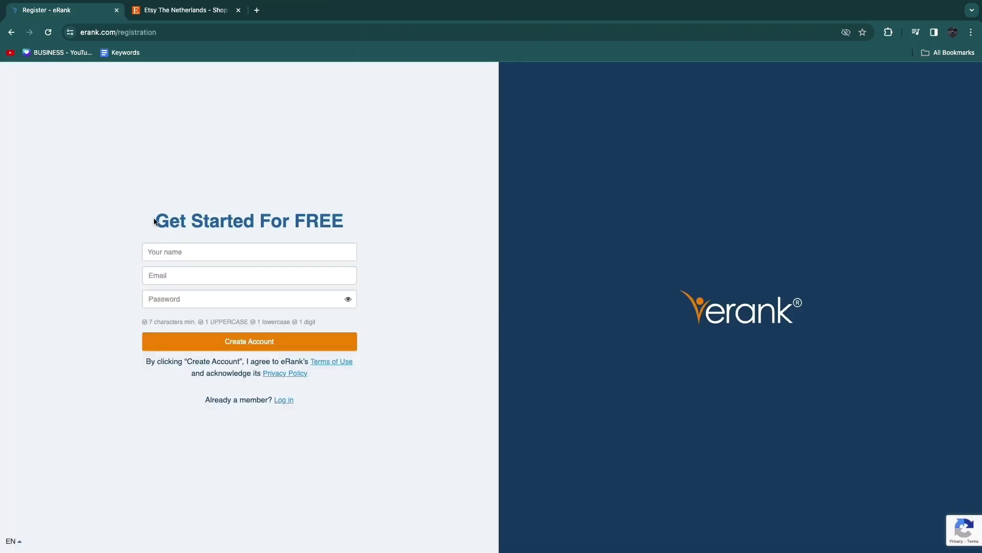
triple_click(236, 220)
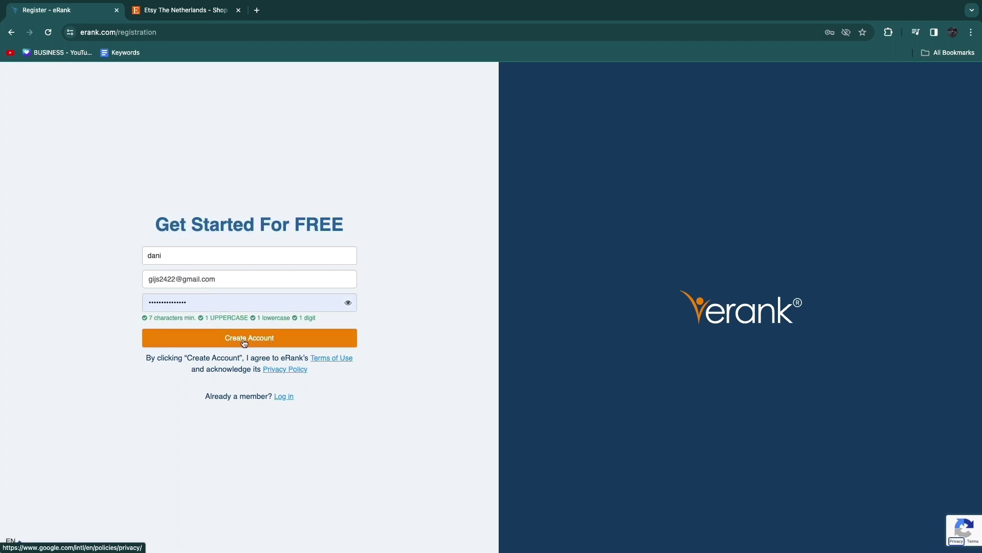
left_click(260, 339)
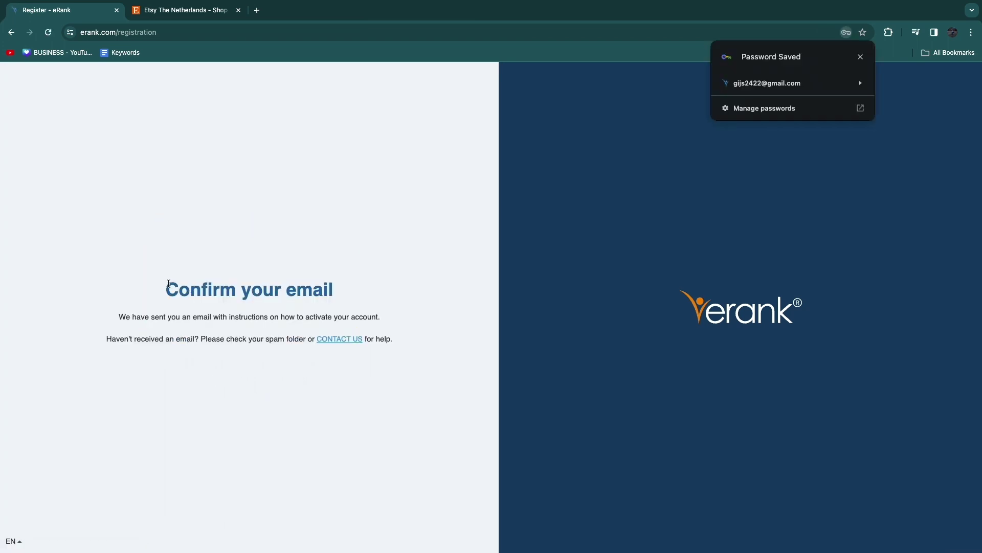
left_click_drag(167, 284, 340, 287)
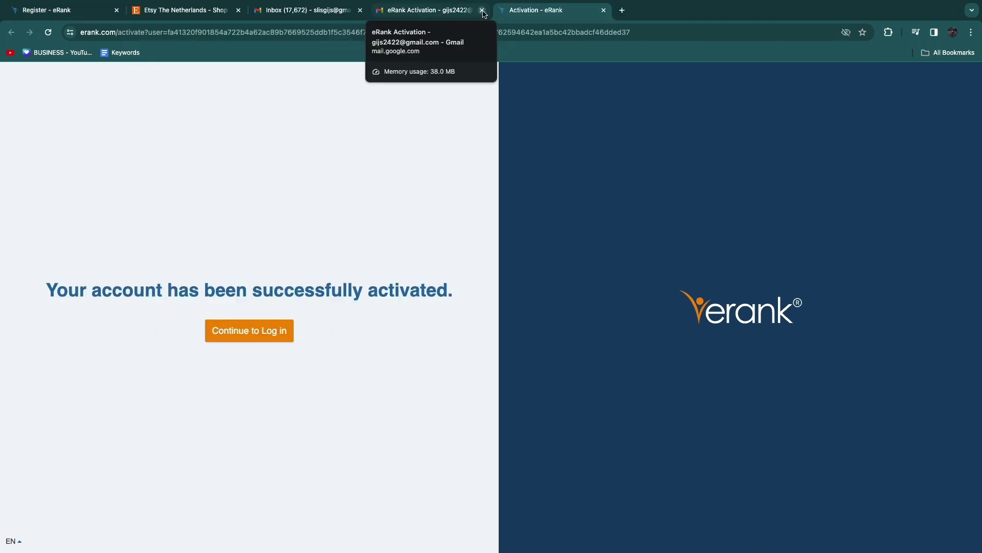
Close the activation e-mail and log in to the activated eRank account with the saved credentials.
left_click(482, 10)
left_click_drag(48, 288, 427, 290)
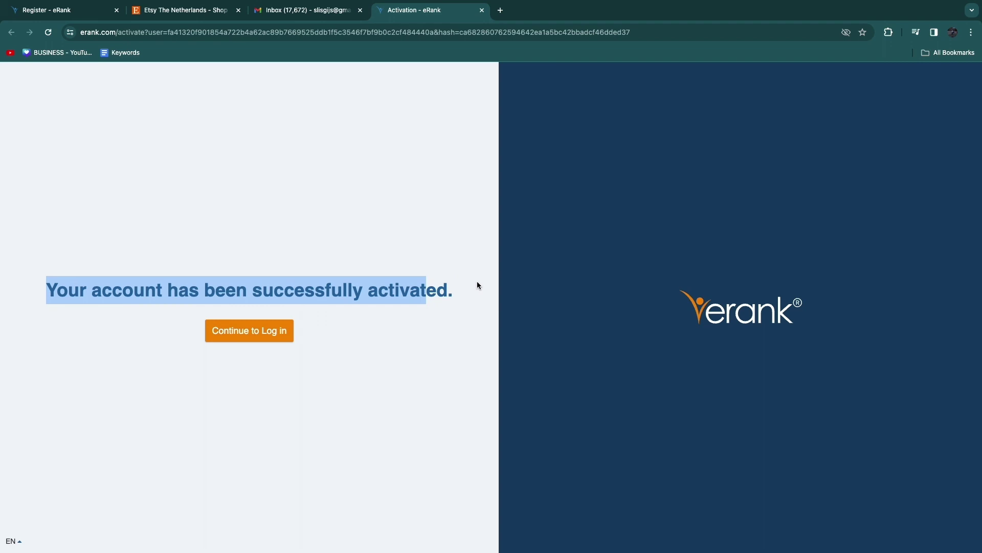
left_click(249, 331)
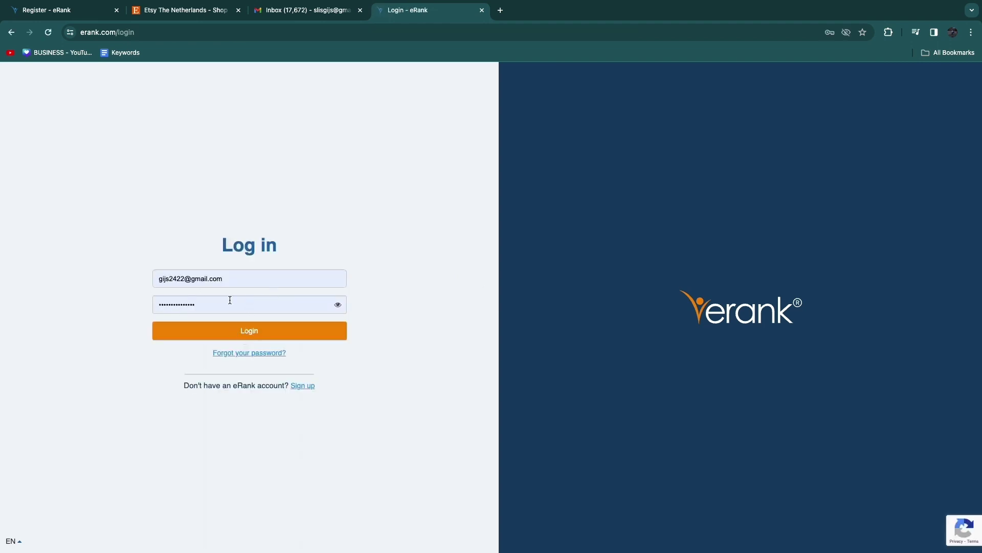
left_click(228, 340)
mouse_move(92, 94)
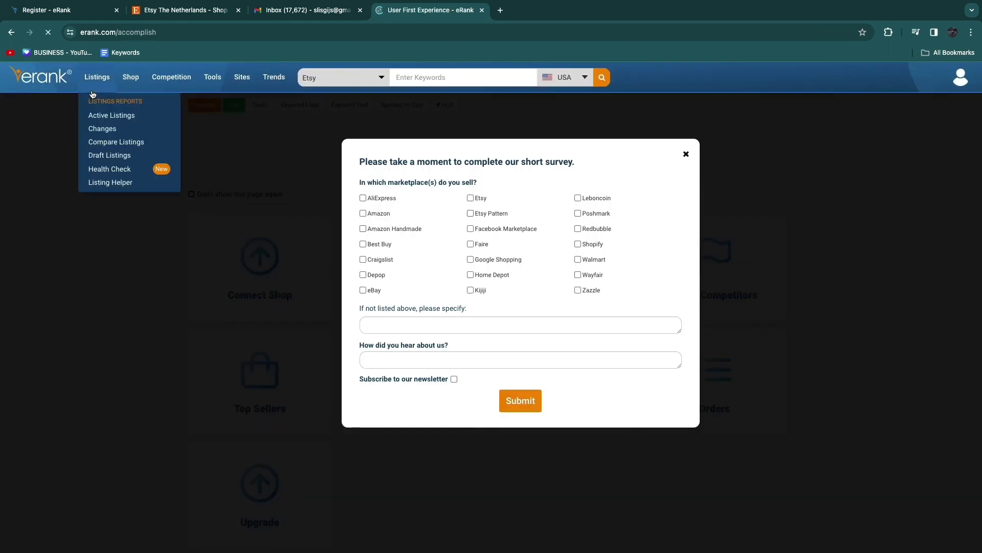
Select Etsy as the marketplace in the short welcome survey and submit it.
left_click_drag(359, 161, 415, 161)
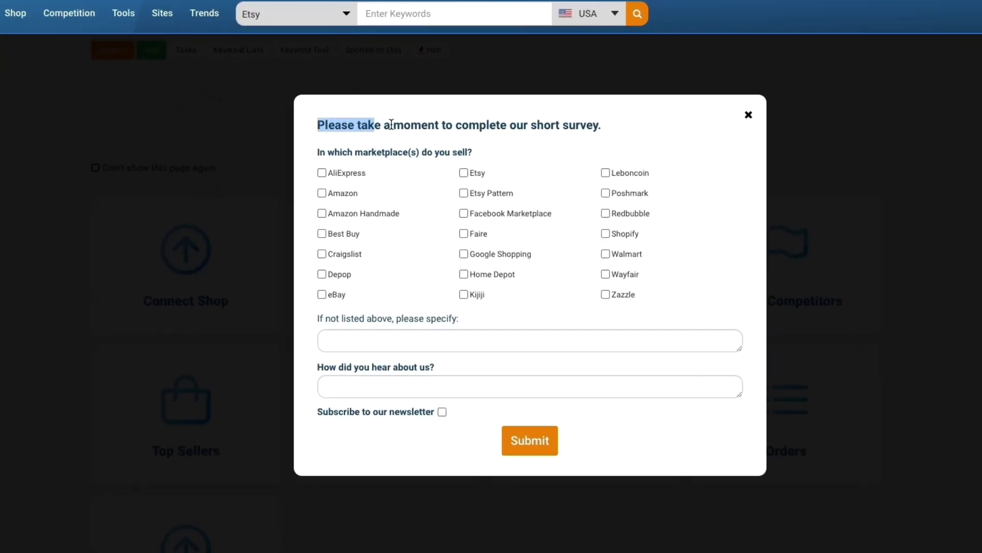
left_click_drag(391, 124, 570, 134)
left_click(594, 134)
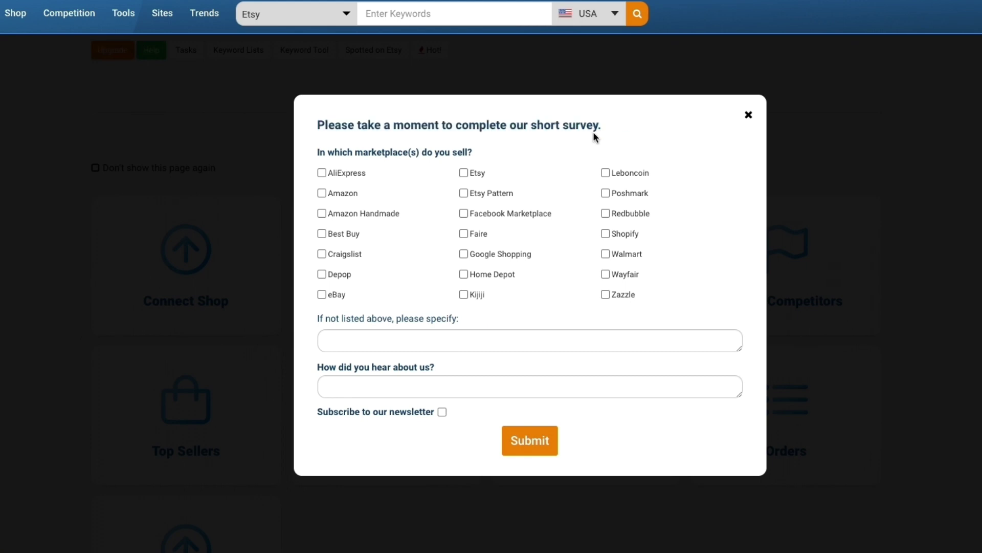
left_click(464, 173)
left_click_drag(317, 319, 441, 319)
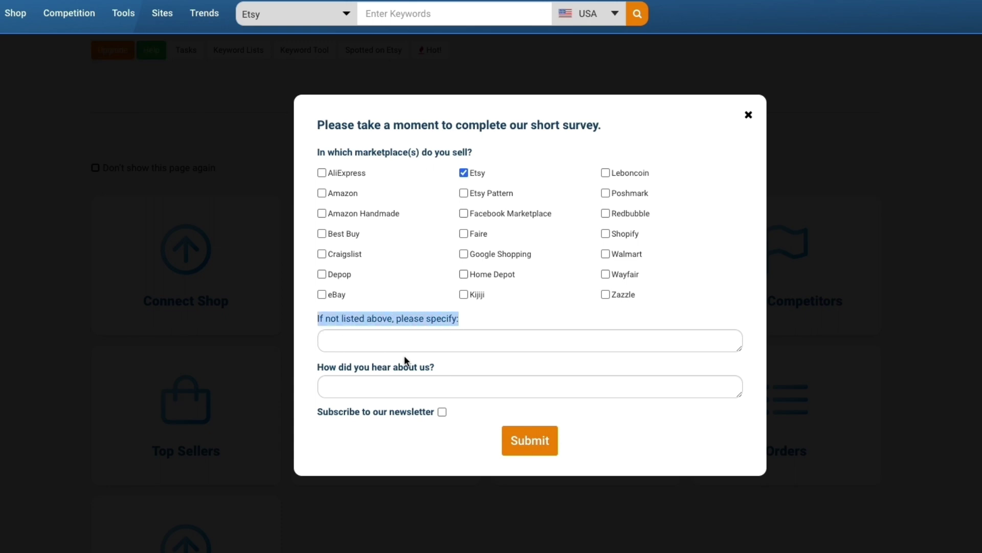
left_click(527, 452)
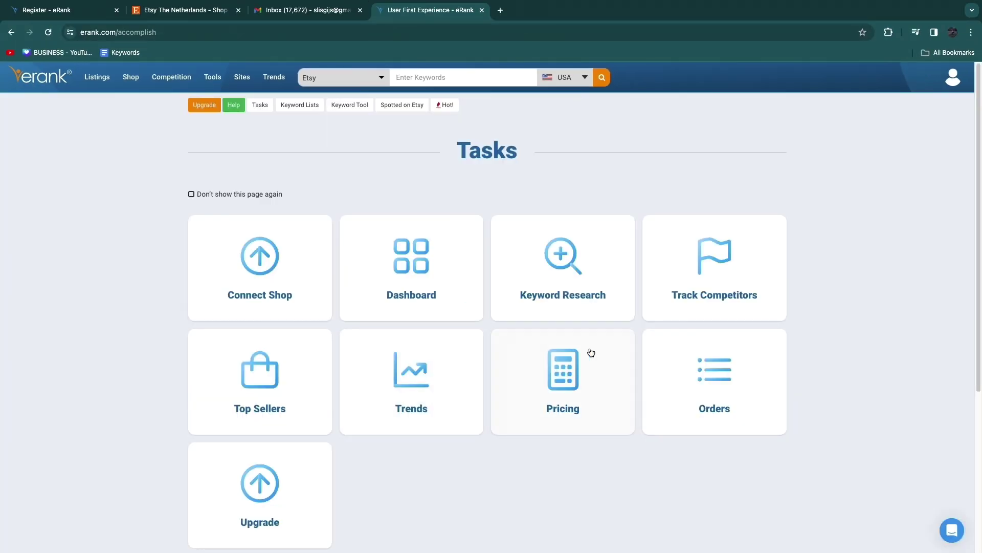
Choose Etsy as the keyword search marketplace and look through the available country options.
left_click(344, 83)
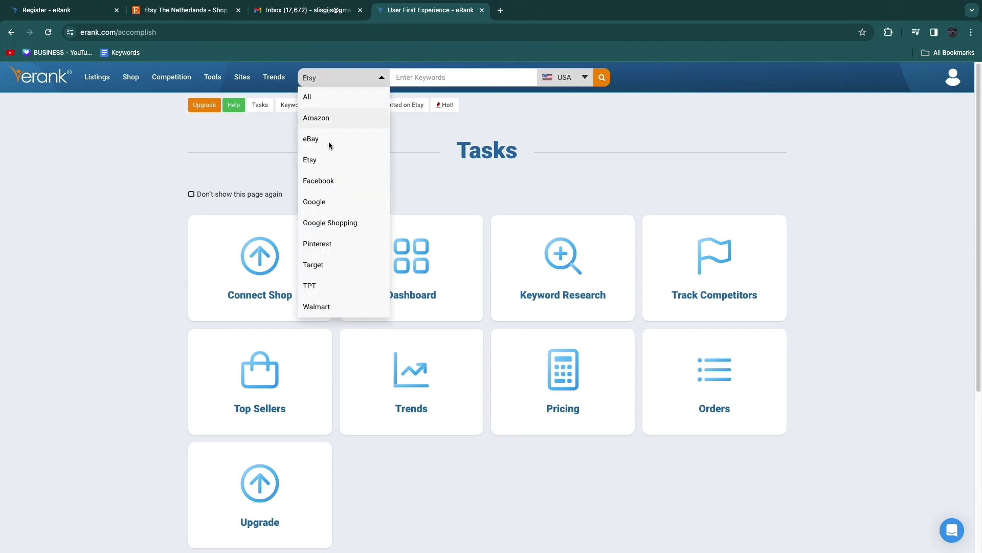
left_click(327, 160)
left_click(565, 77)
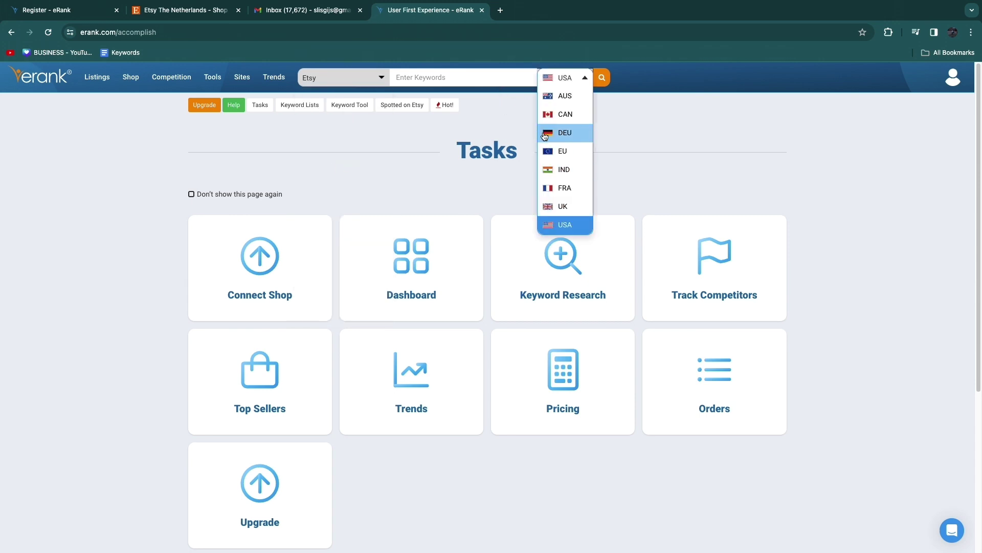
scroll(568, 117, "down", 1)
scroll(569, 113, "up", 1)
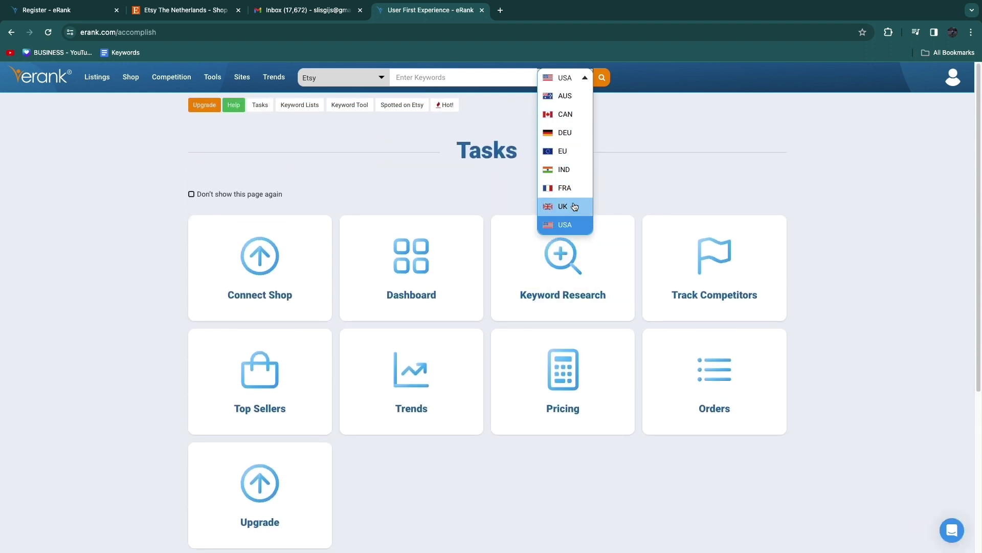
left_click(573, 78)
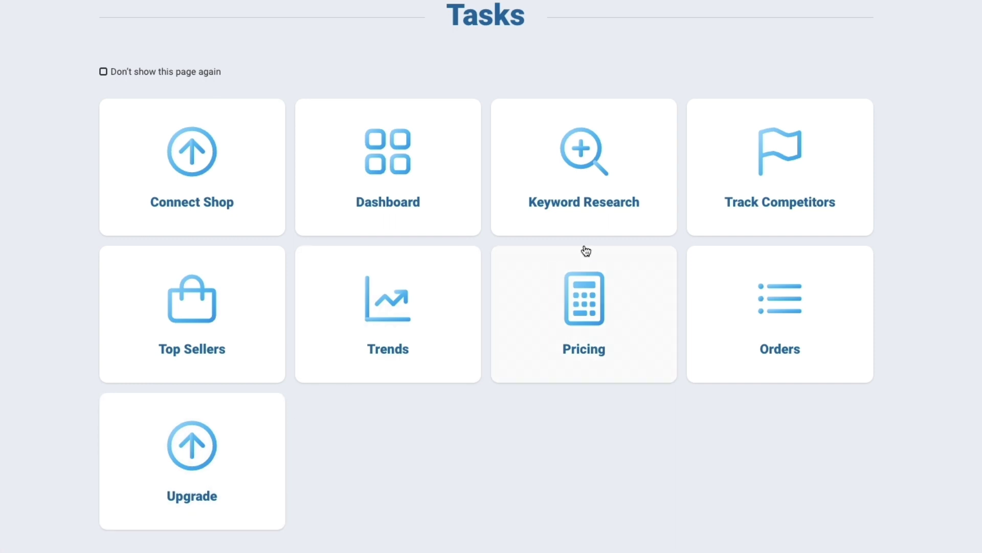
Open the Keyword Research task and read the Keyword Tool description.
left_click(605, 179)
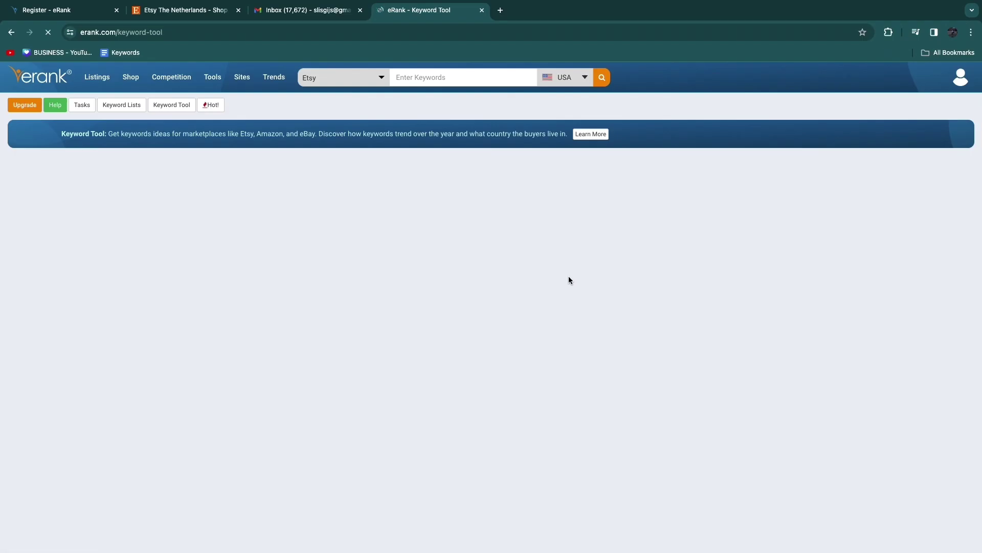
left_click(682, 139)
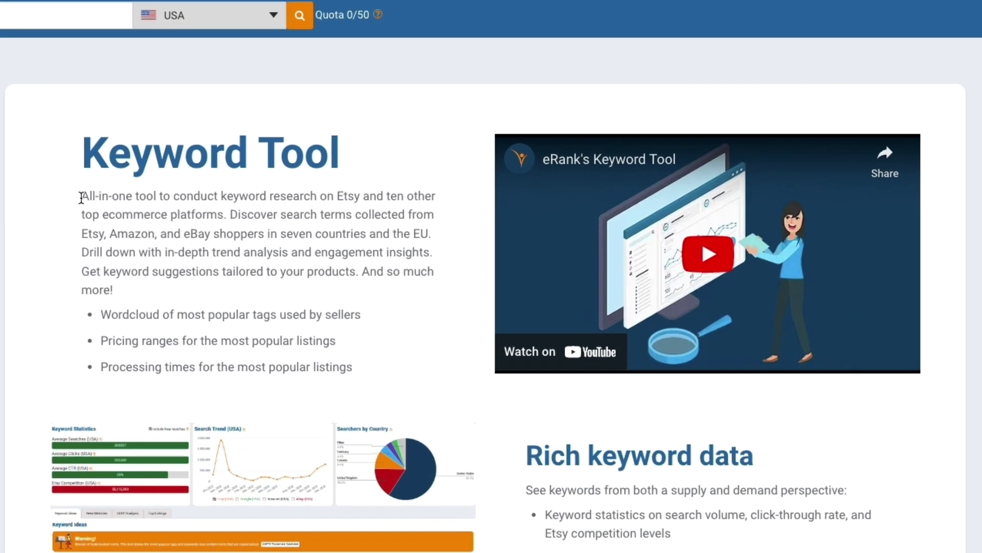
left_click_drag(218, 238, 299, 238)
left_click_drag(202, 195, 352, 200)
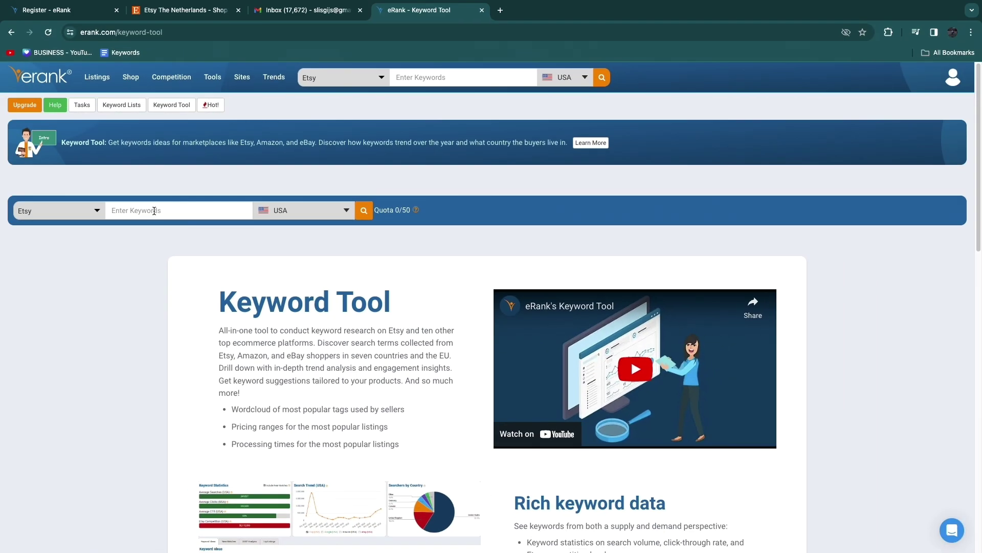
Search the Keyword Tool for "template" on Etsy in the USA.
left_click(5, 16)
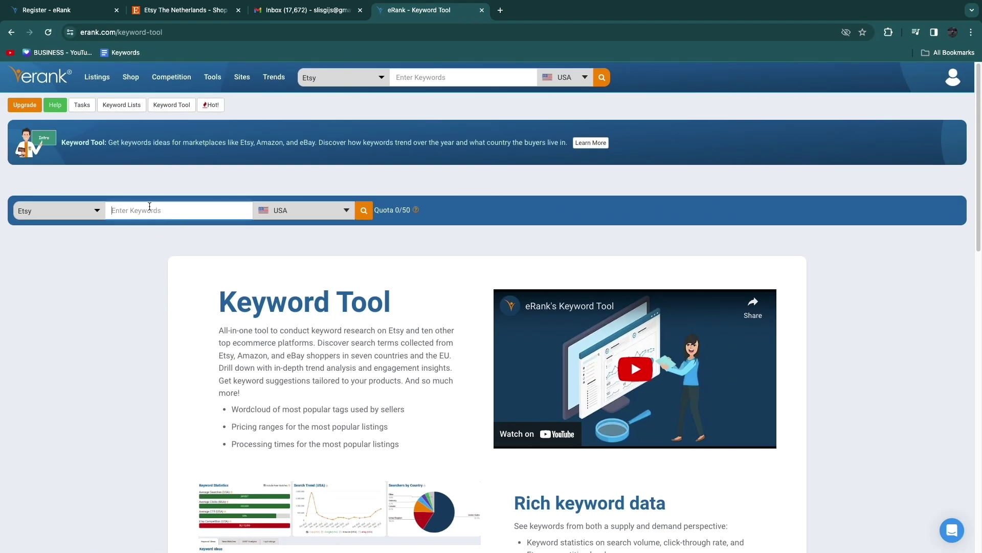
type("template")
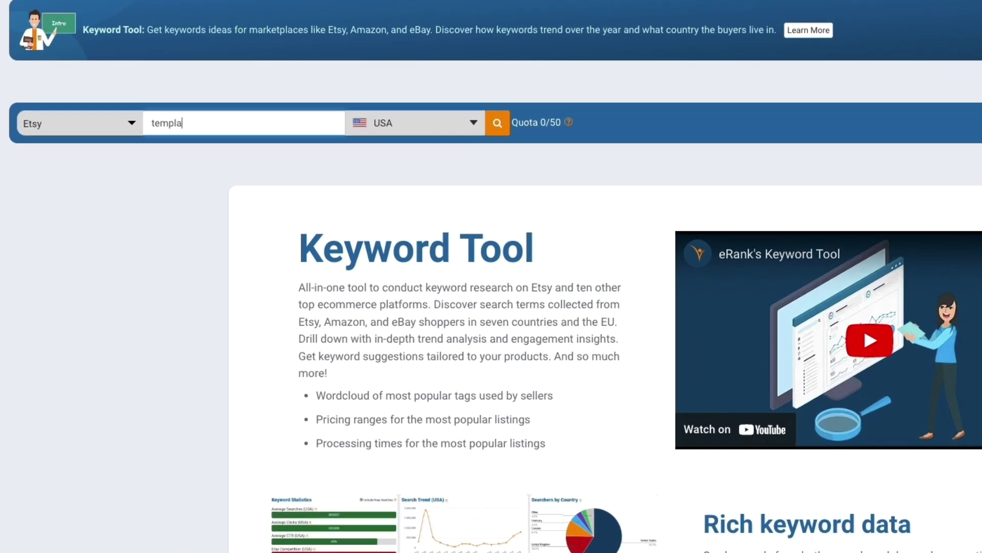
left_click(496, 123)
Examine the average searches, clicks, CTR and Etsy competition in the keyword statistics for "template".
left_click_drag(12, 247, 112, 248)
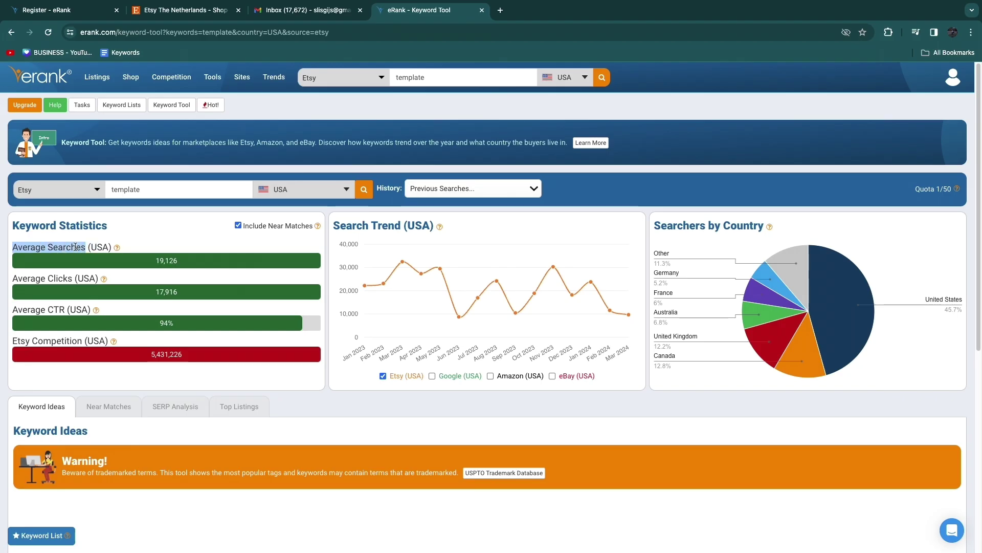
left_click(44, 249)
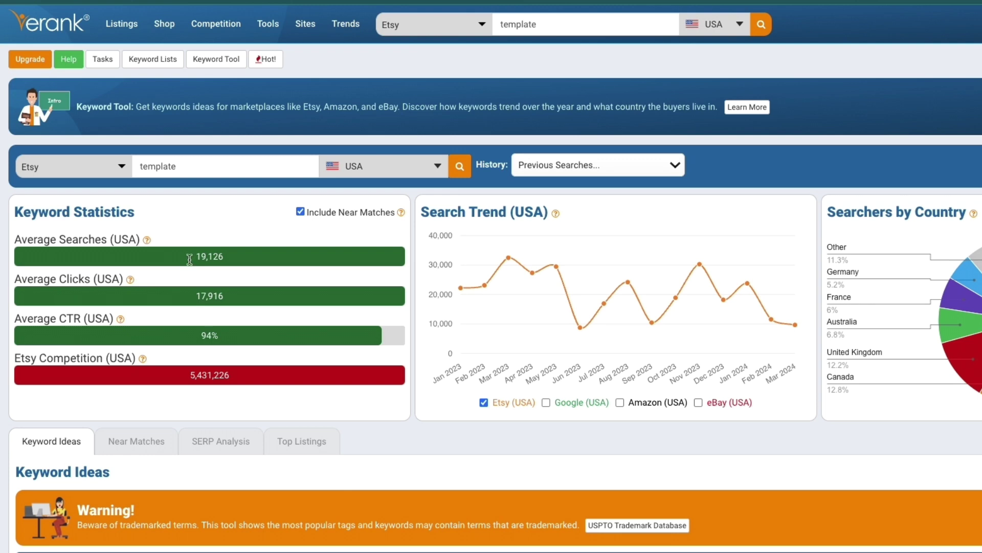
left_click_drag(188, 256, 275, 252)
left_click(183, 300)
left_click_drag(156, 330, 151, 375)
right_click(277, 374)
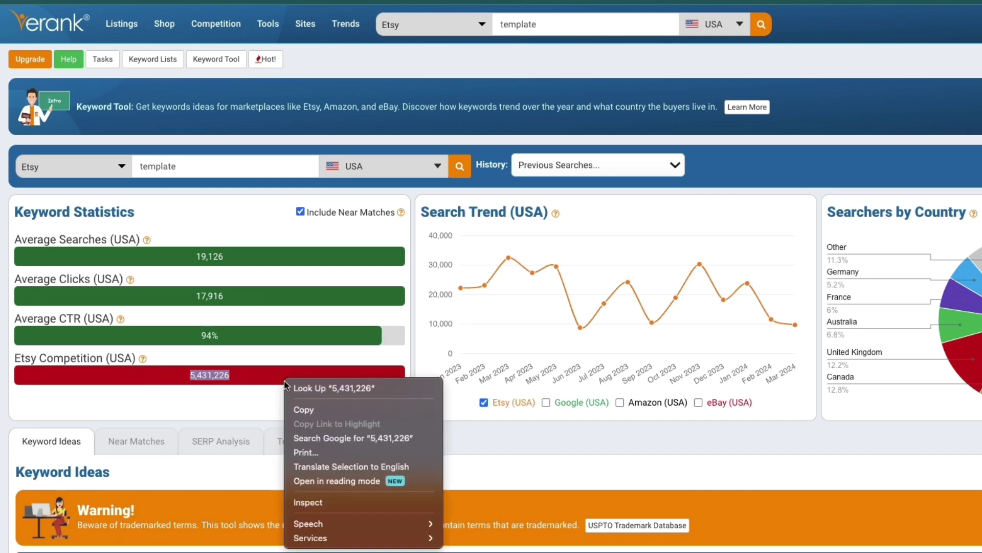
left_click(205, 389)
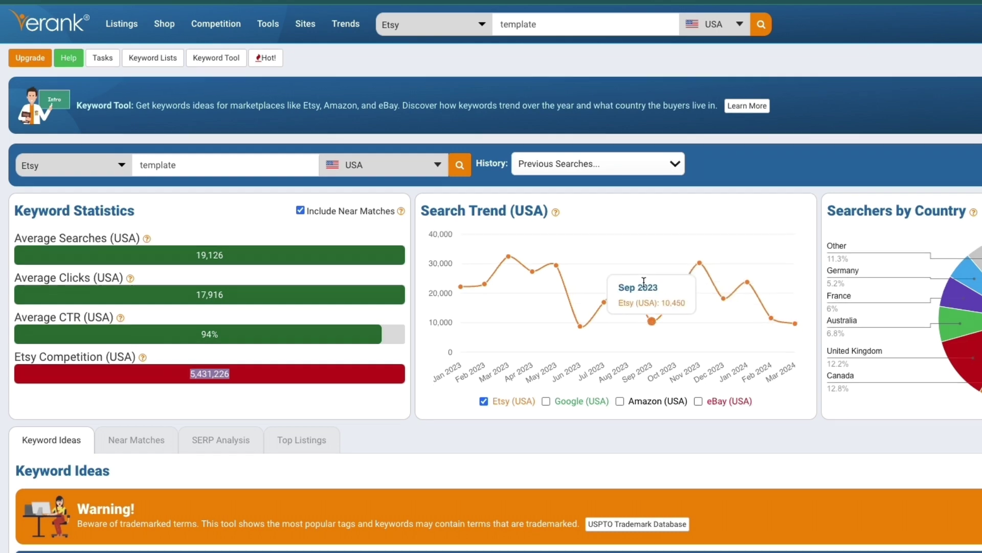
Review the Keyword Ideas table and the explanations of its searches, clicks and Etsy competition columns.
scroll(608, 282, "down", 2)
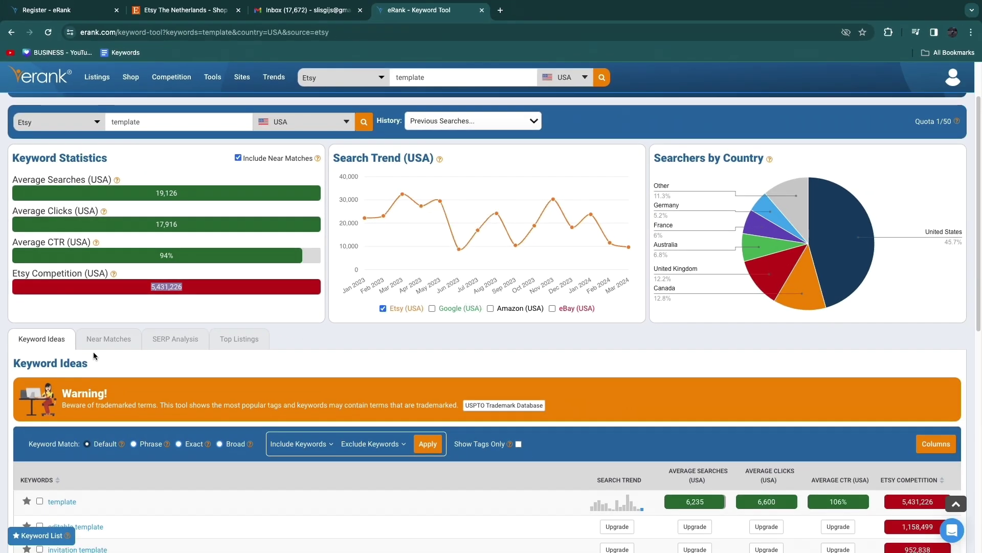
left_click(26, 341)
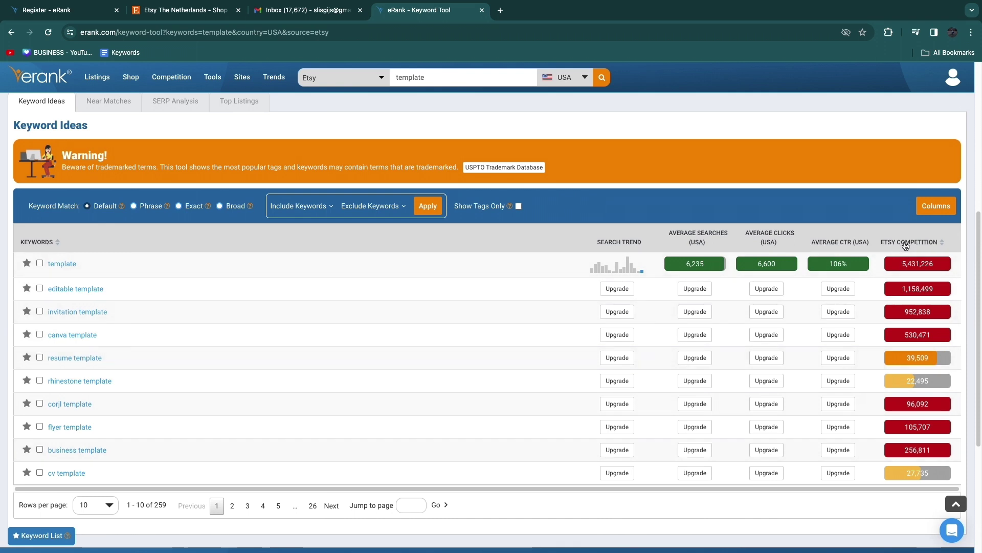
mouse_move(893, 243)
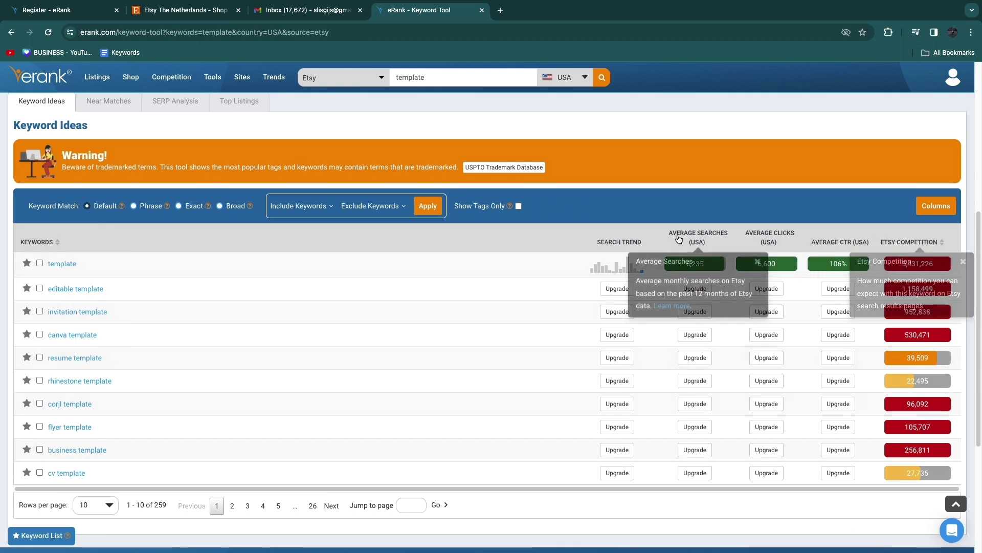
mouse_move(834, 240)
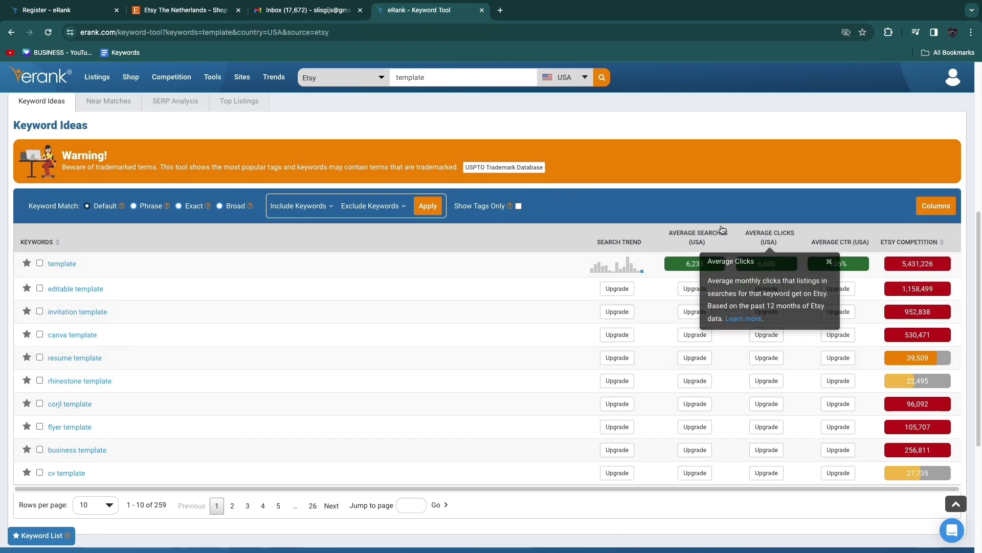
scroll(420, 275, "down", 1)
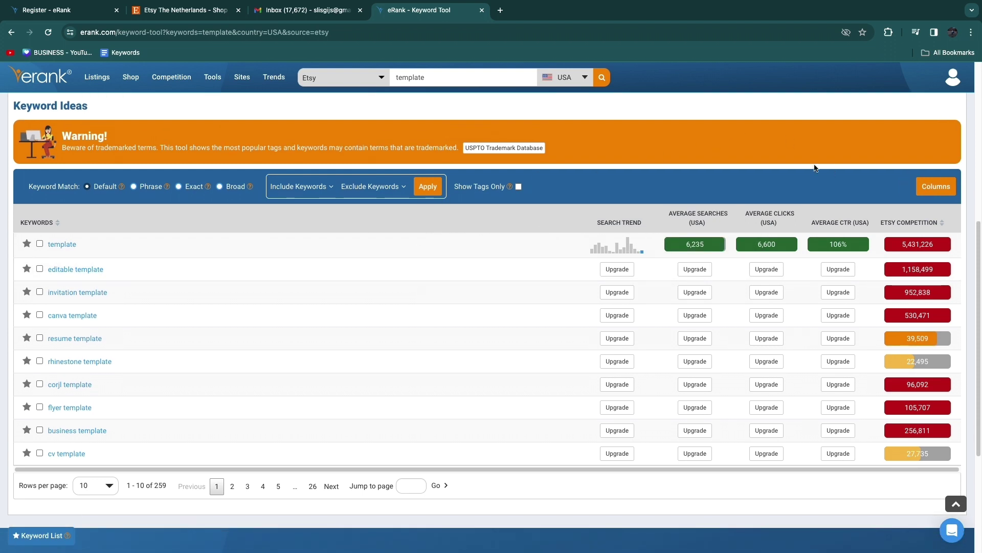
Sort the keyword ideas by Etsy competition, lowest first, and return the table to its default order.
left_click(947, 220)
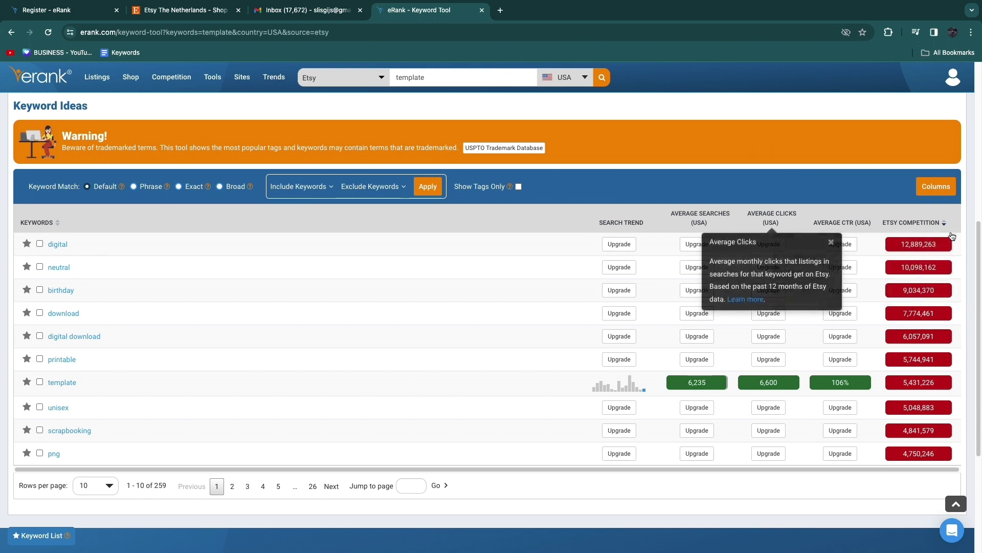
left_click(926, 222)
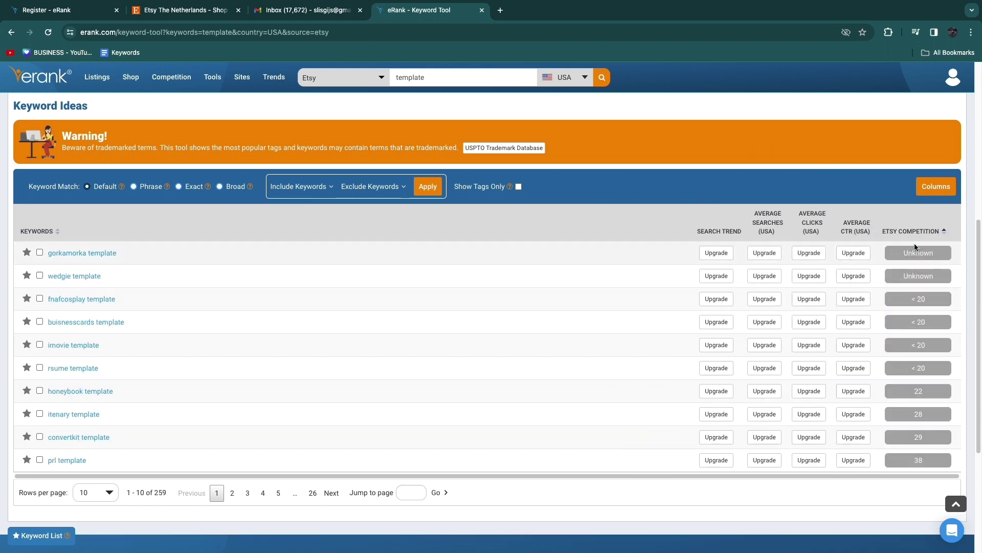
mouse_move(770, 225)
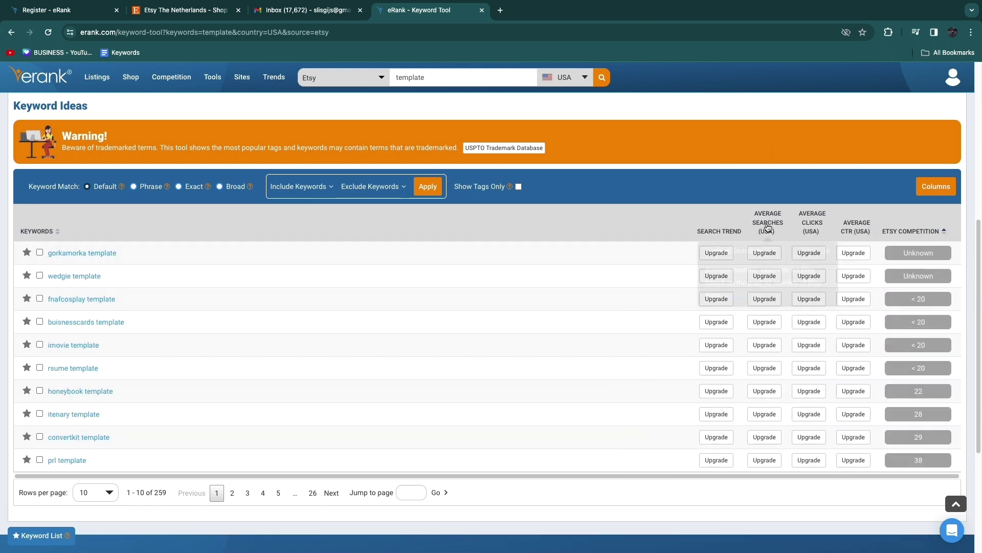
left_click(12, 32)
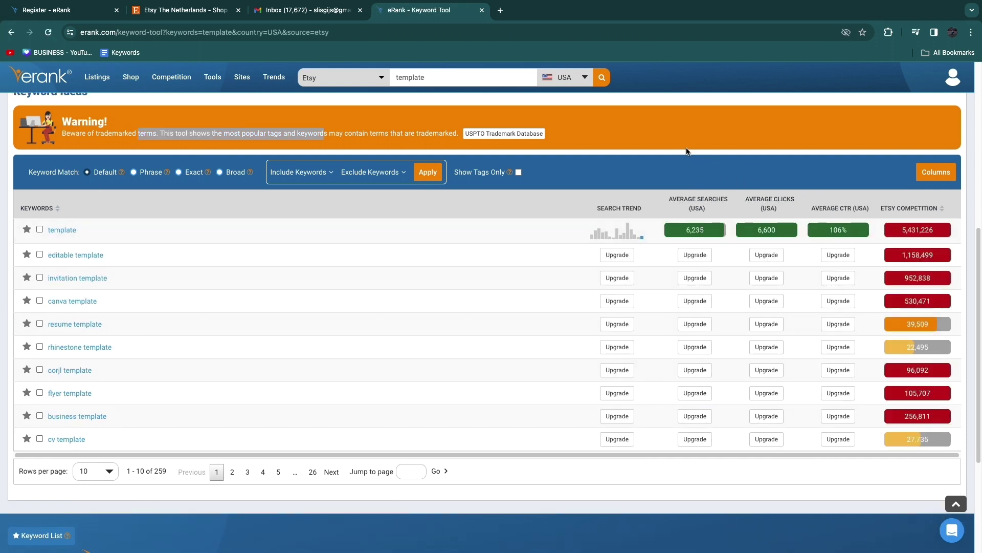
Open the paid plan comparison through the upgrade option for the "editable template" keyword's search trend.
scroll(495, 161, "down", 1)
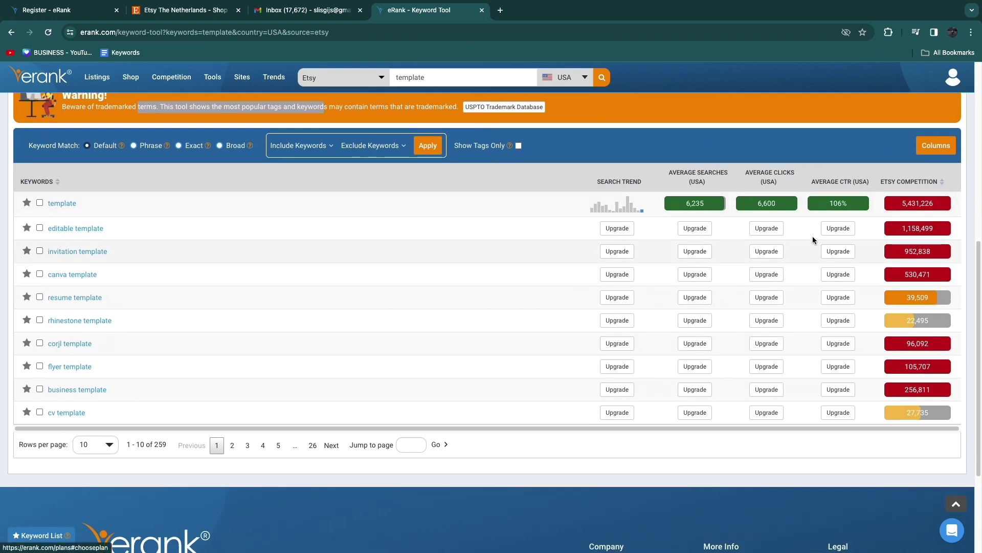
left_click(617, 228)
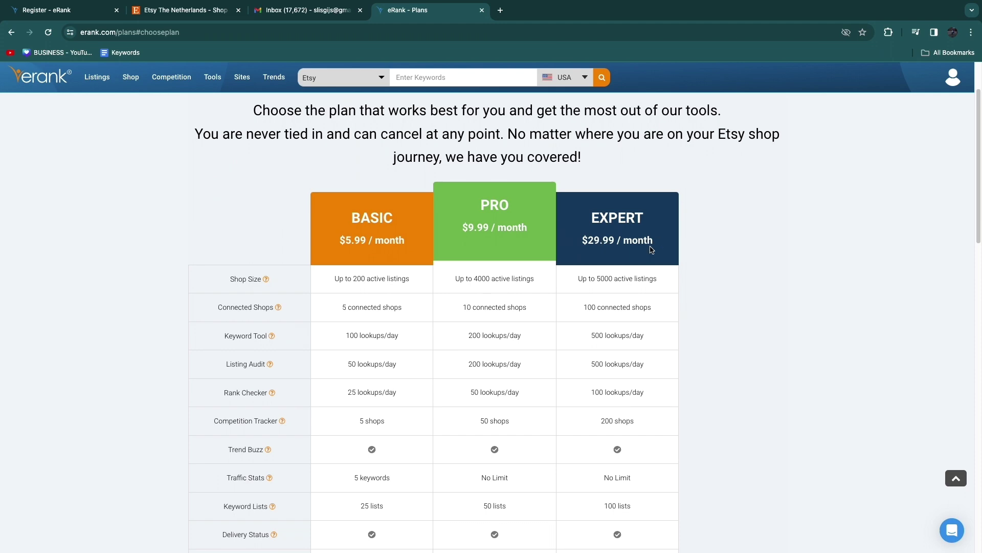
Return from the plans page to the keyword ideas for "template" and set the rows per page to All.
left_click(10, 31)
scroll(333, 256, "down", 5)
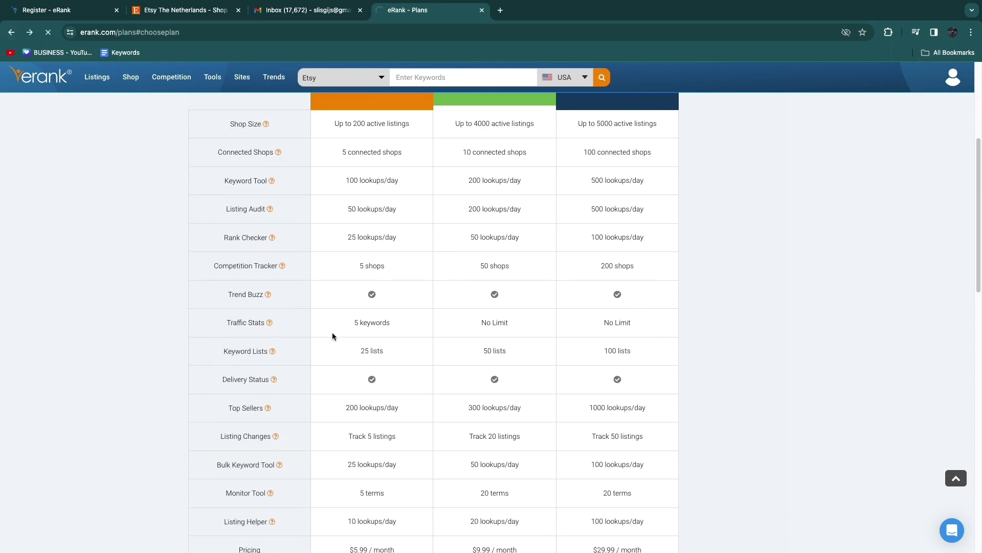
scroll(434, 365, "down", 4)
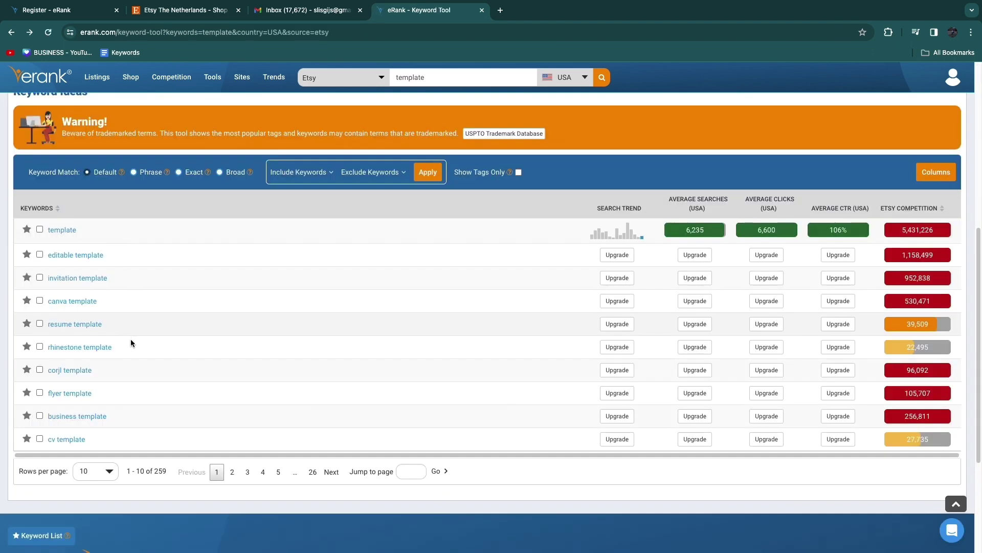
scroll(270, 391, "down", 1)
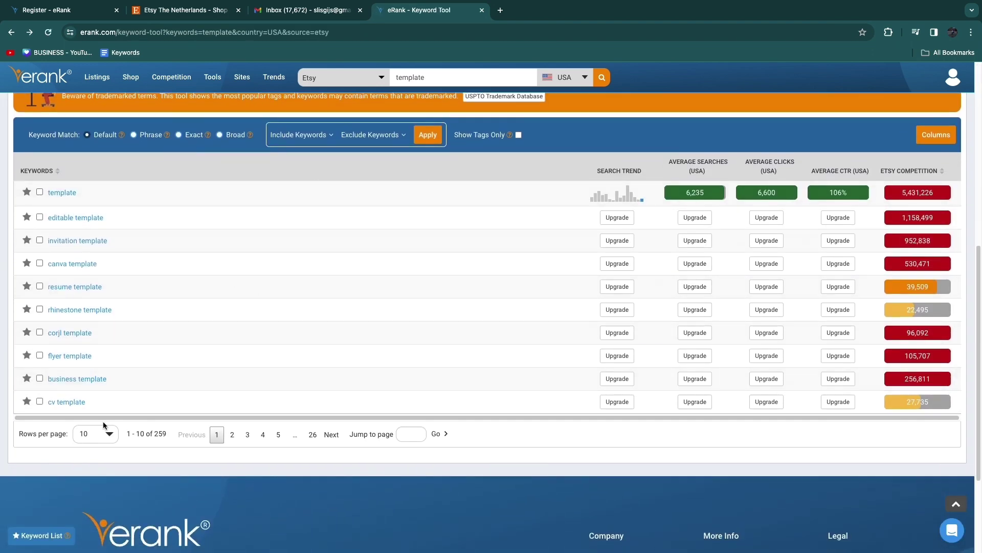
left_click(103, 435)
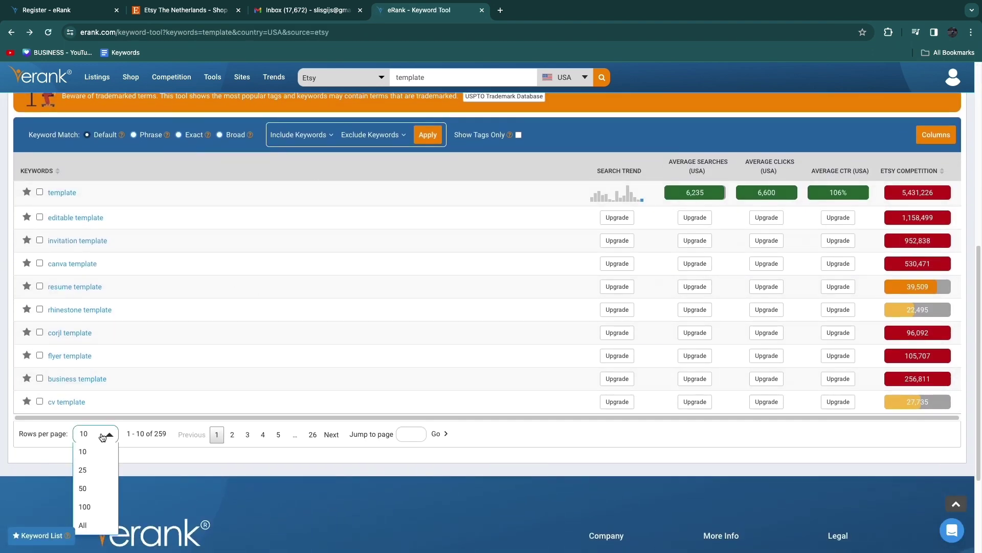
left_click(95, 519)
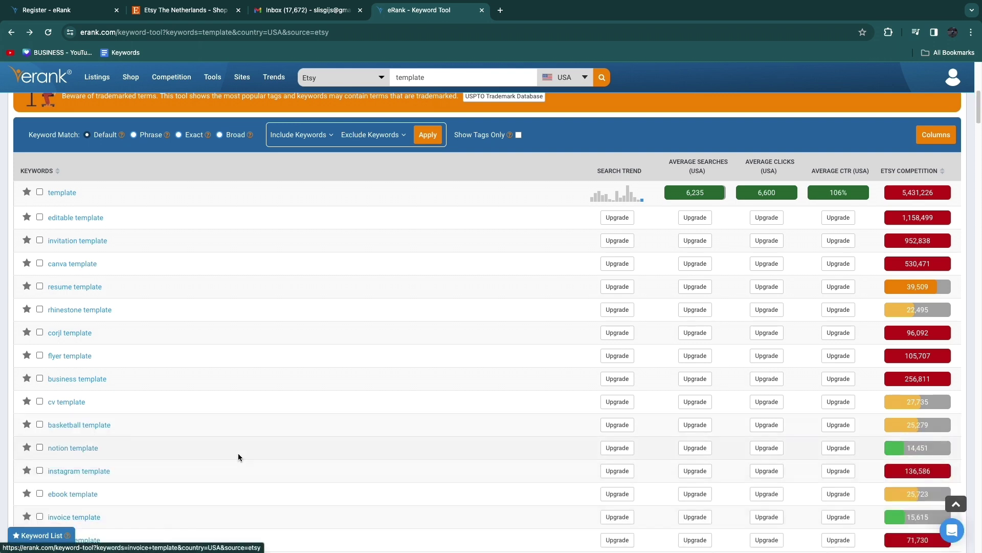
Look through the keyword ideas for low Etsy competition, and switch to Etsy to search for "onenote template".
scroll(125, 467, "down", 1)
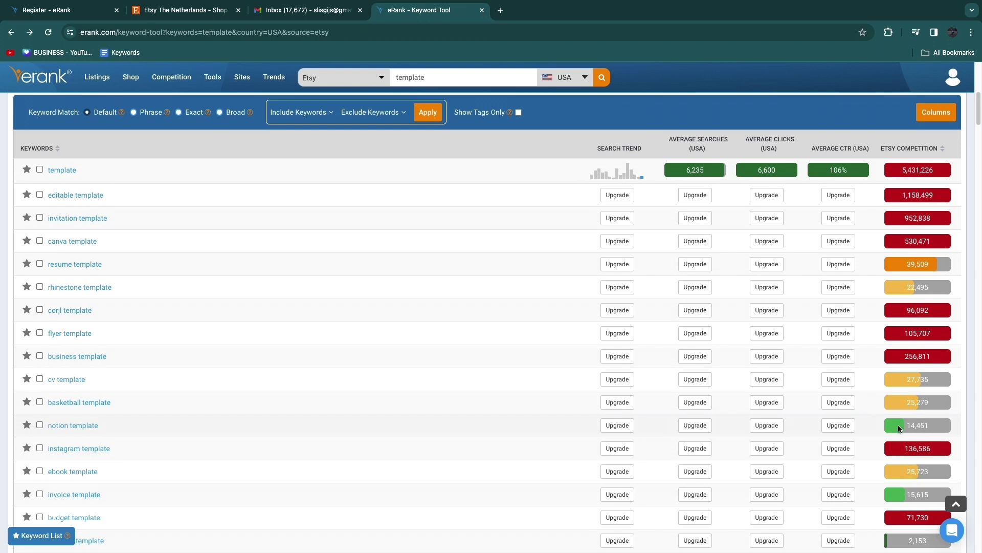
scroll(900, 424, "down", 2)
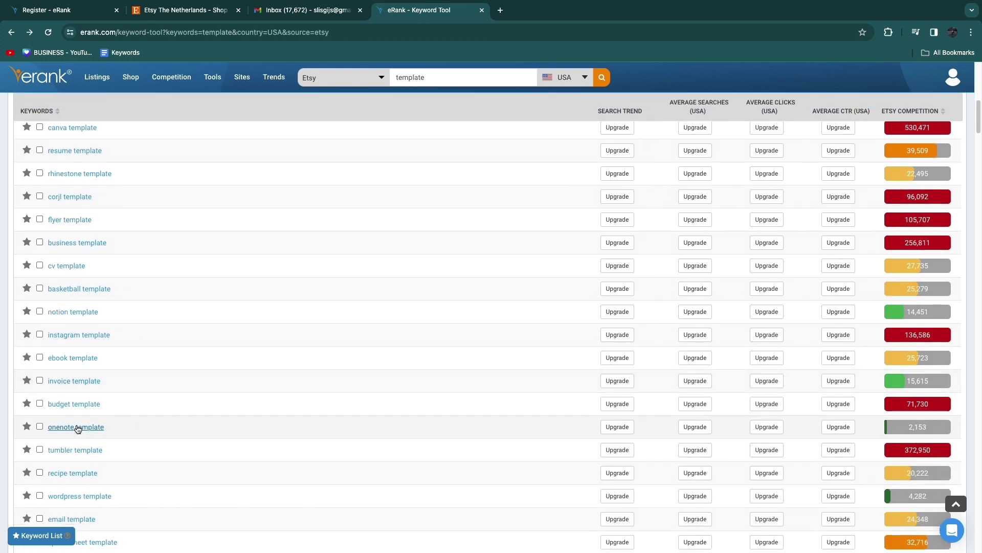
left_click(167, 11)
left_click(307, 80)
type("onen")
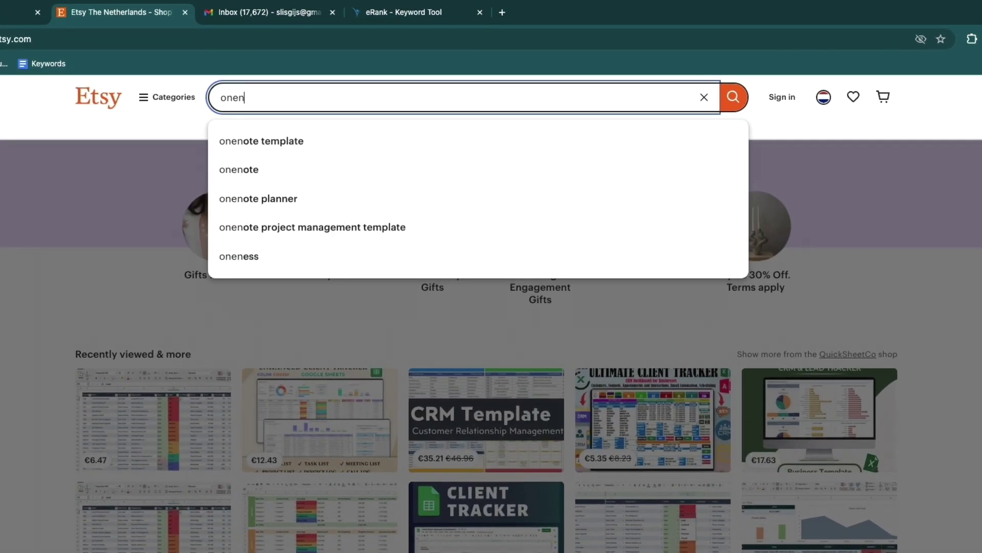
left_click(299, 141)
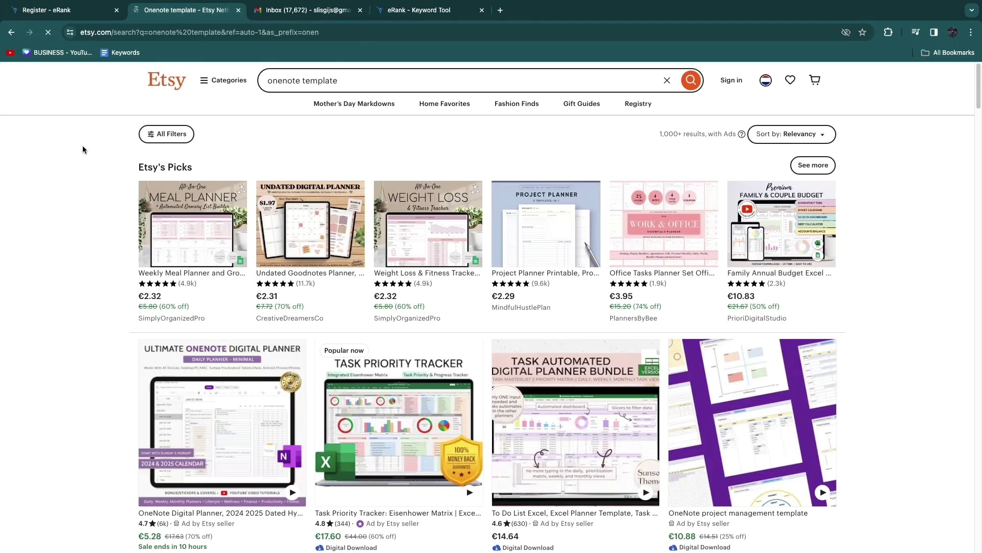
Examine the number of Etsy results and the reviews, prices and bestseller labels of the OneNote template listings.
scroll(1, 176, "down", 5)
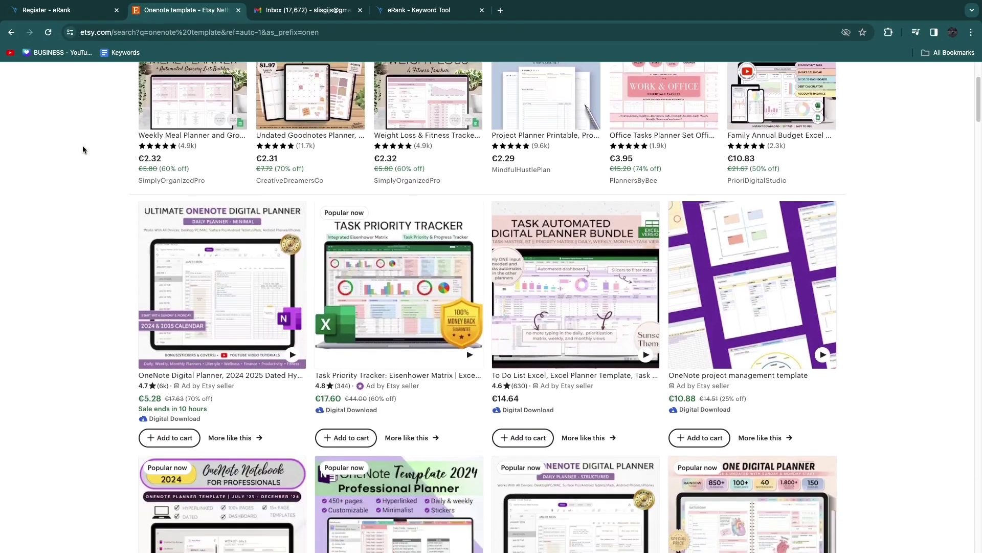
scroll(426, 130, "up", 3)
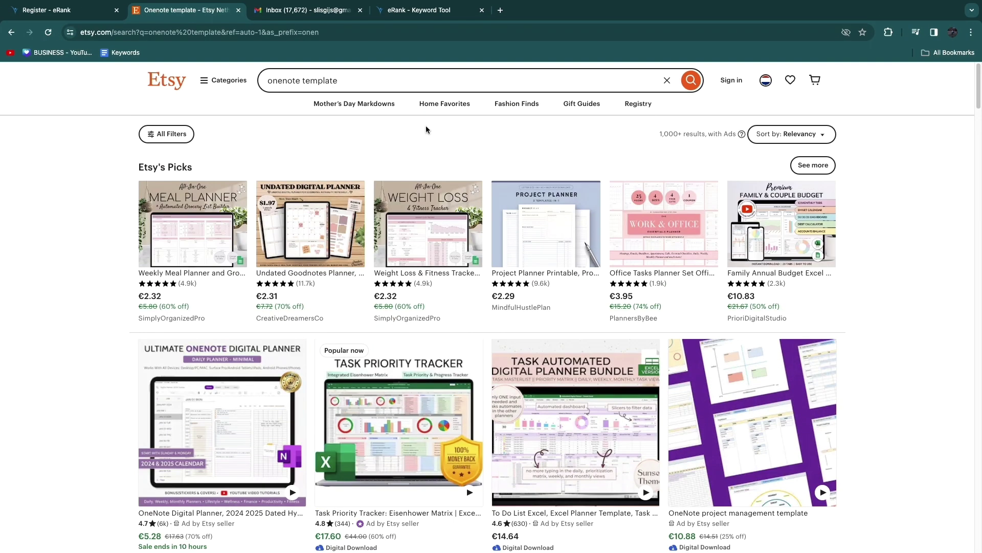
left_click_drag(663, 134, 692, 132)
scroll(338, 127, "down", 5)
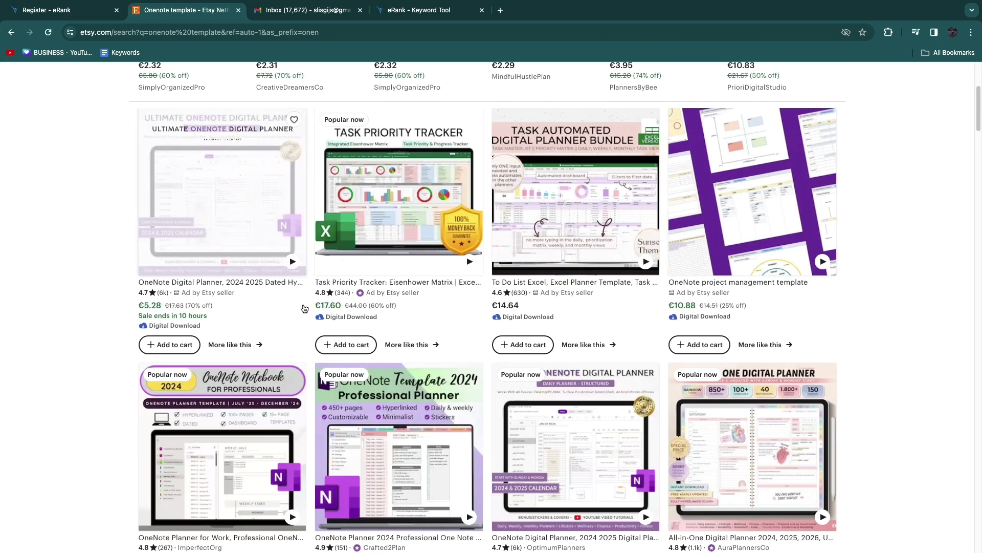
scroll(401, 355, "down", 2)
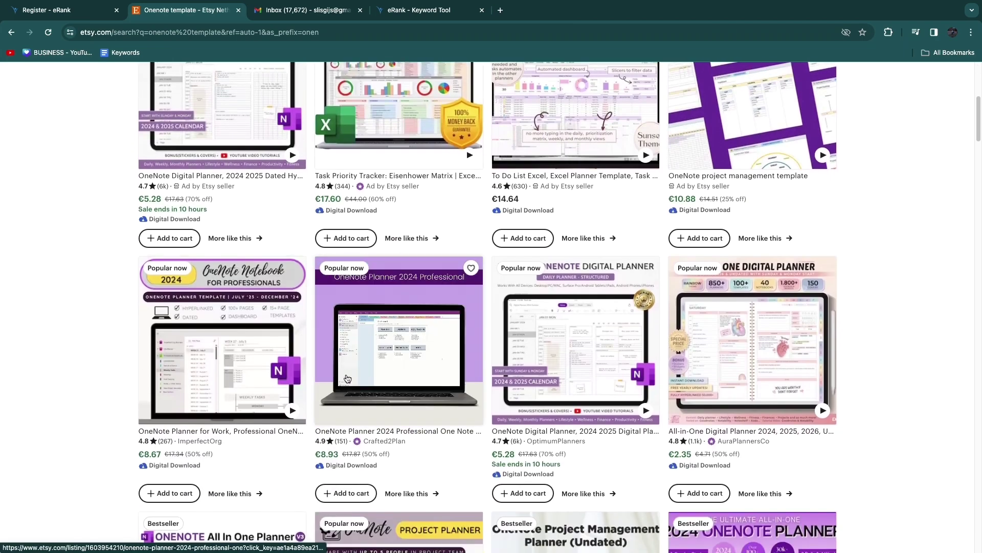
scroll(360, 266, "up", 1)
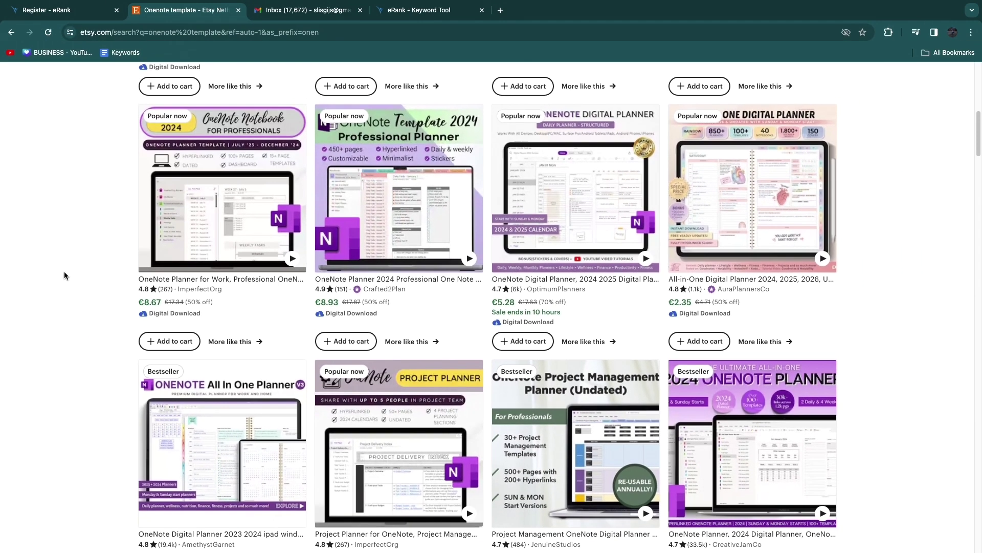
scroll(63, 271, "down", 3)
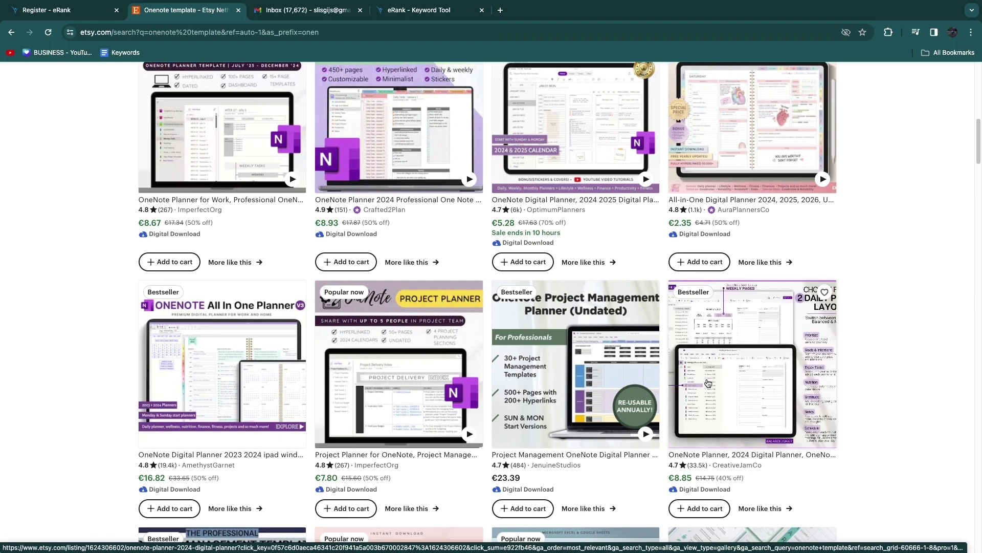
scroll(740, 400, "down", 1)
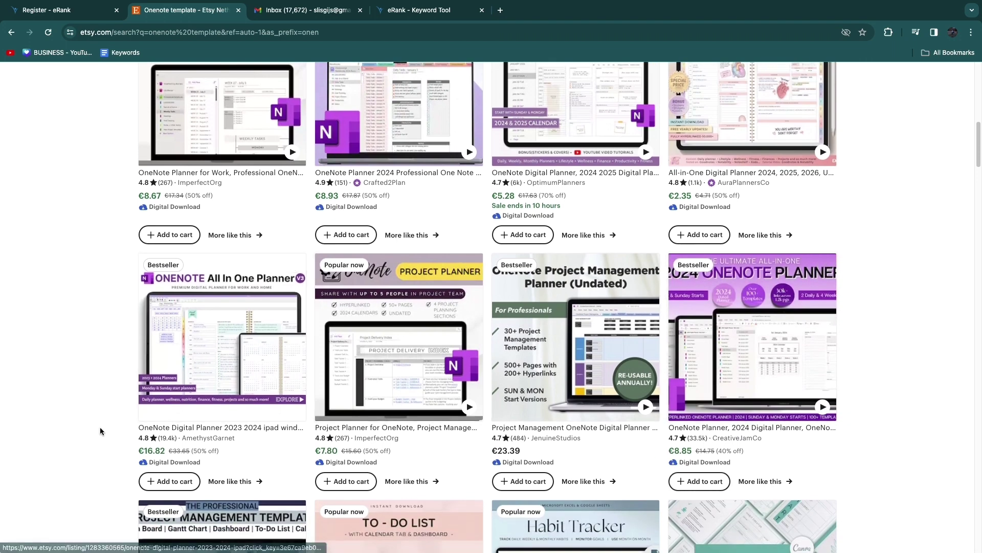
scroll(100, 428, "down", 2)
scroll(100, 426, "up", 4)
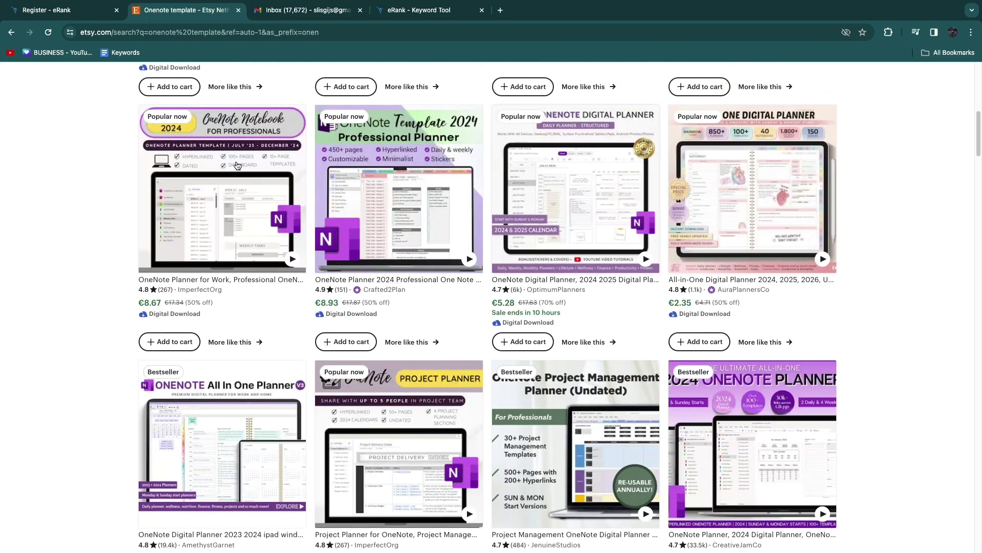
scroll(87, 236, "down", 5)
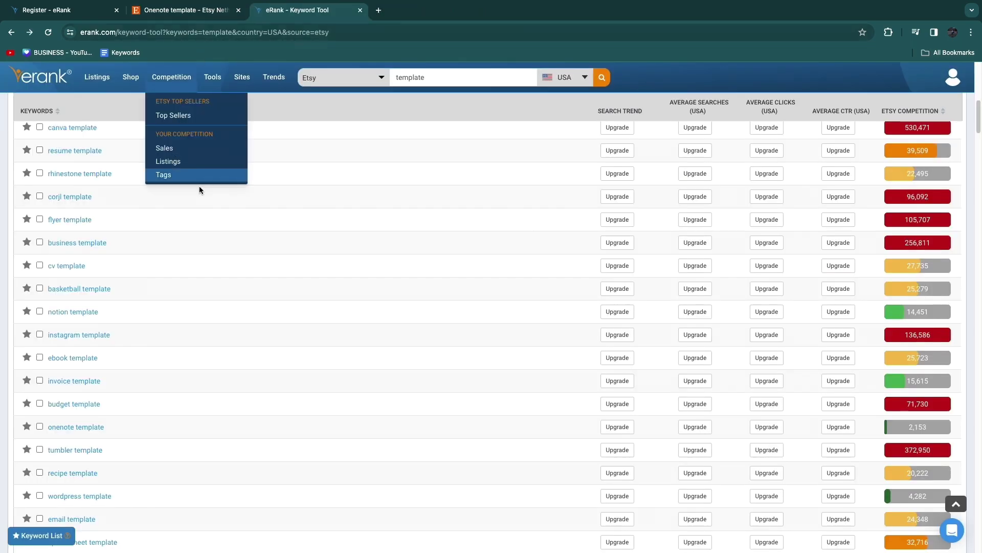
Scan further eRank keyword ideas for low Etsy competition, and search Etsy for "itenary template".
scroll(266, 292, "down", 1)
scroll(265, 292, "down", 5)
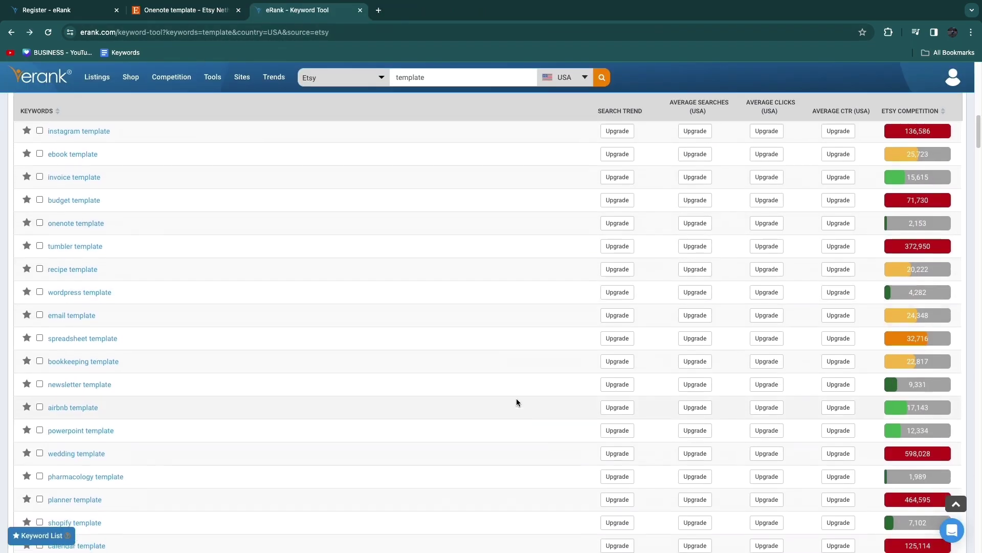
scroll(584, 418, "down", 1)
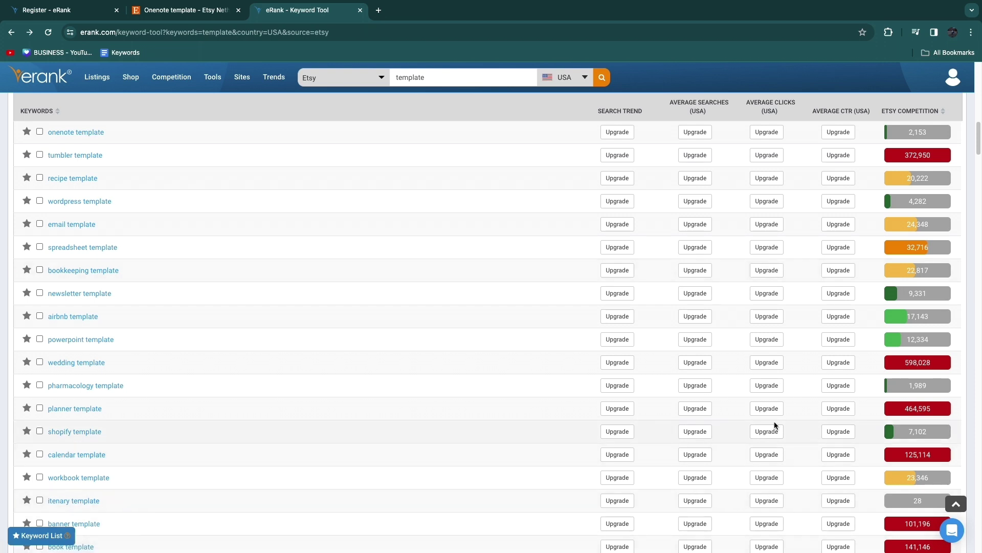
mouse_move(719, 116)
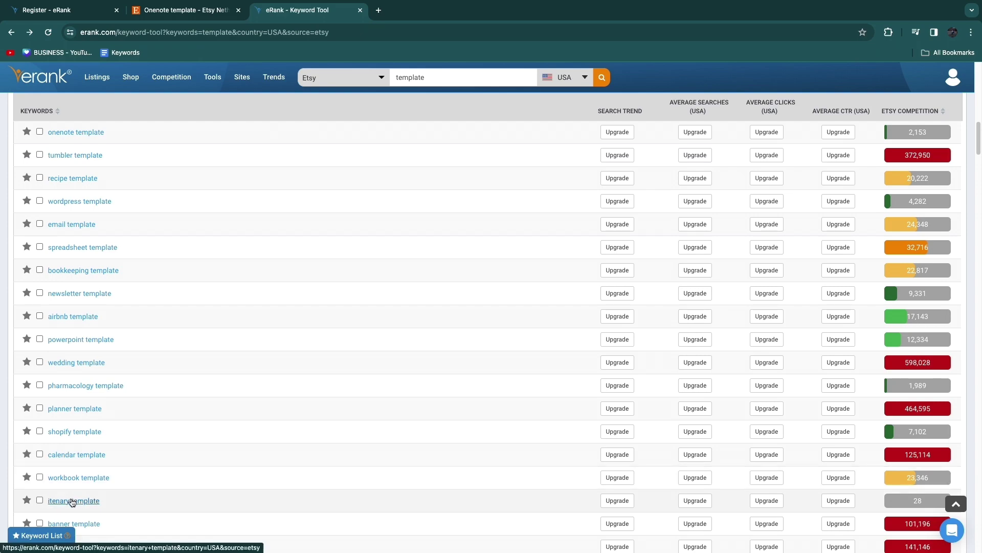
left_click(154, 10)
scroll(281, 104, "up", 3)
double_click(257, 77)
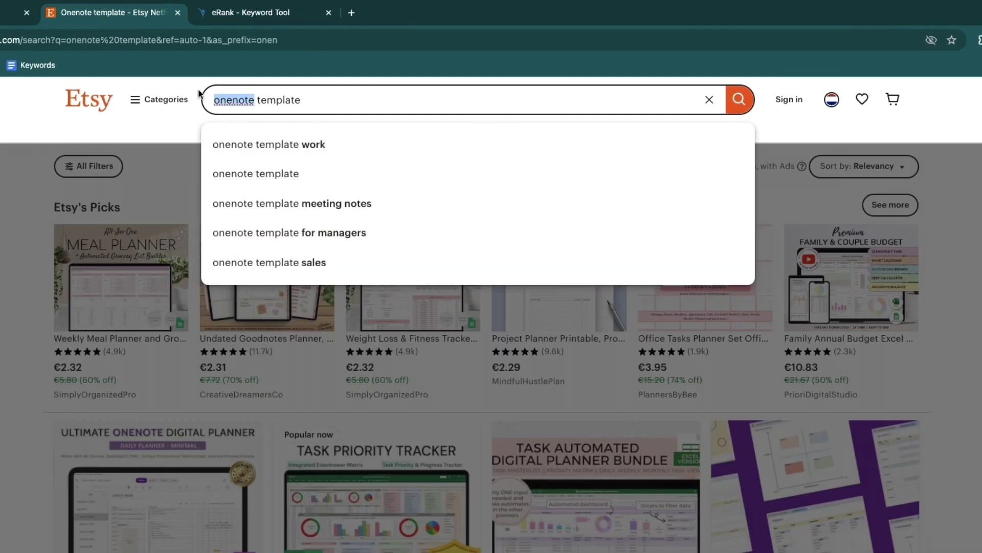
type("itena")
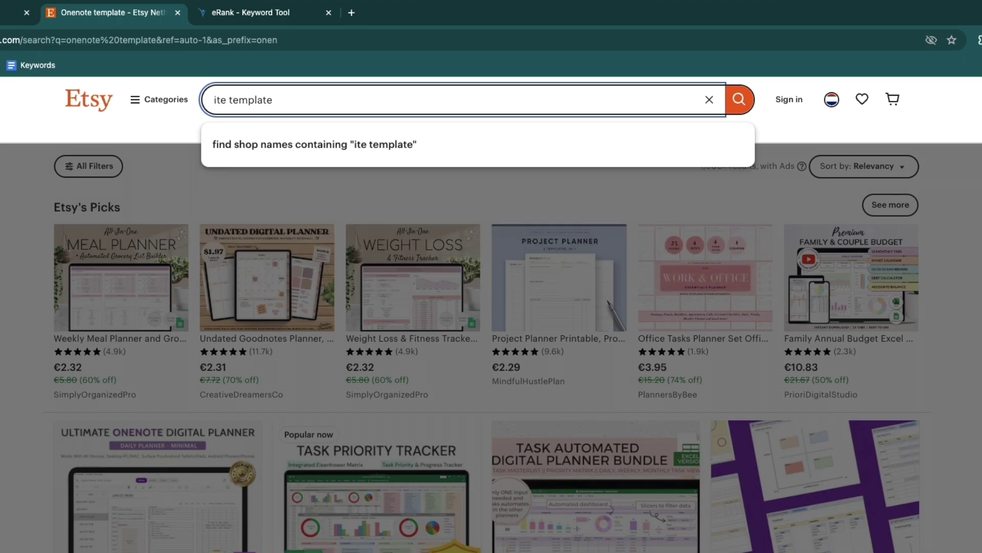
type("ry")
key("Return")
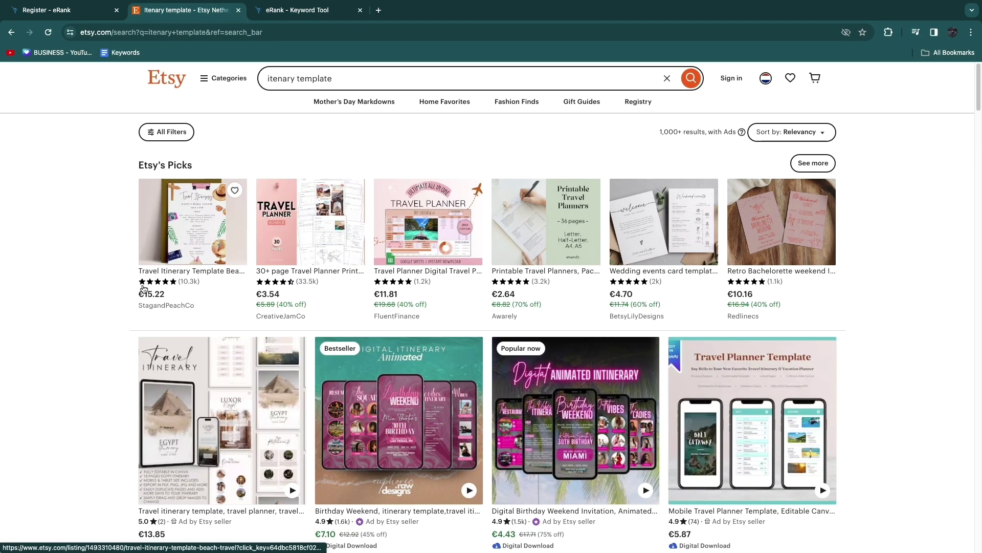
Examine the reviews, prices and popularity labels of the travel itinerary template listings on Etsy.
scroll(478, 358, "down", 2)
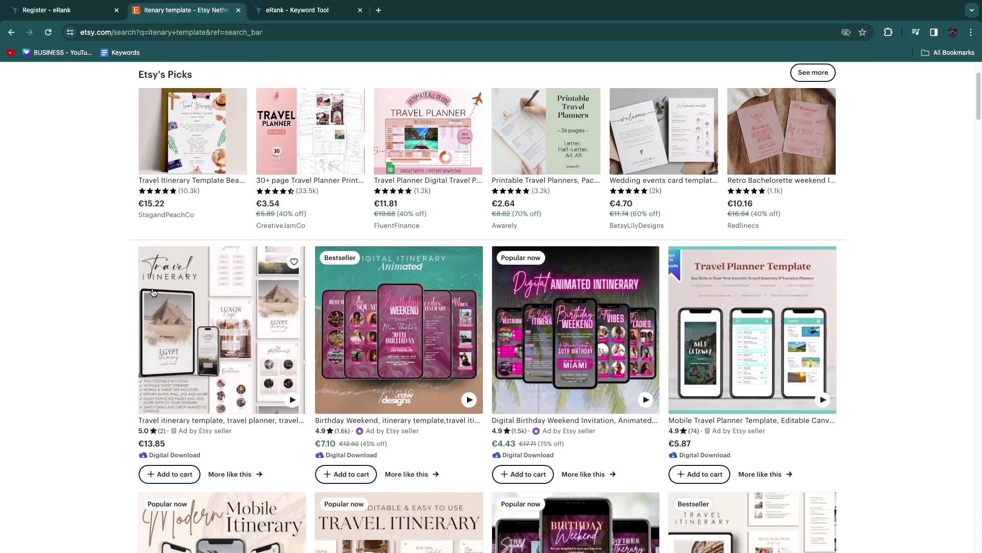
scroll(435, 401, "down", 5)
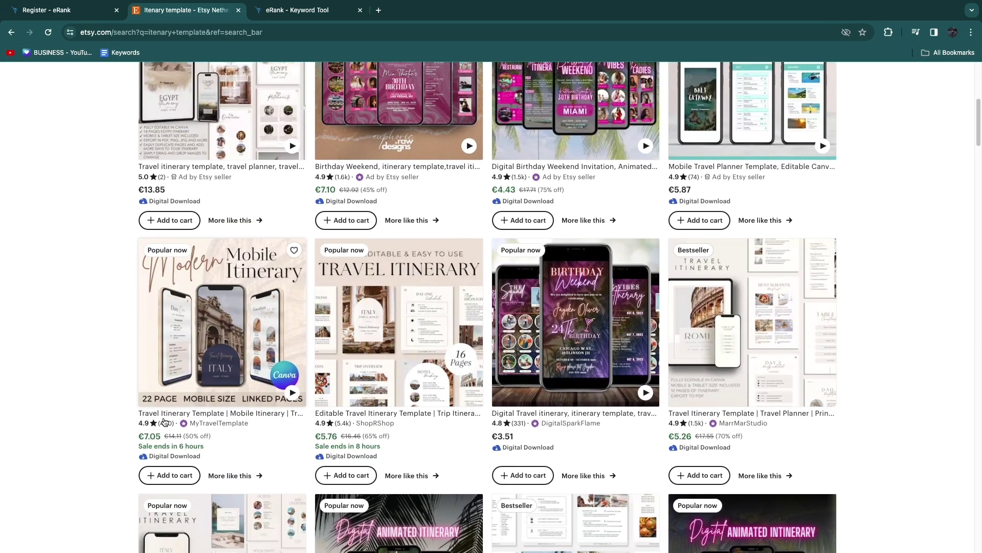
scroll(593, 429, "down", 2)
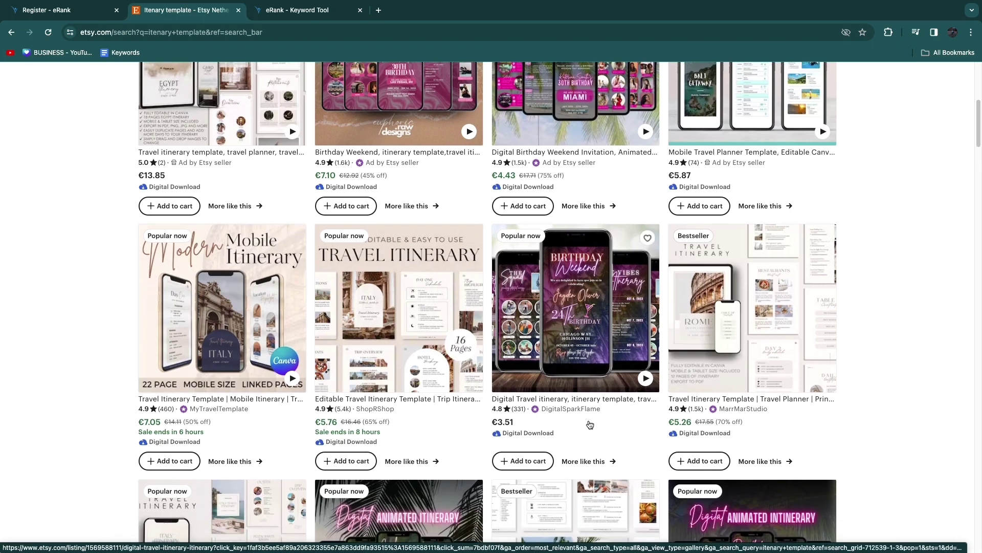
scroll(594, 429, "down", 4)
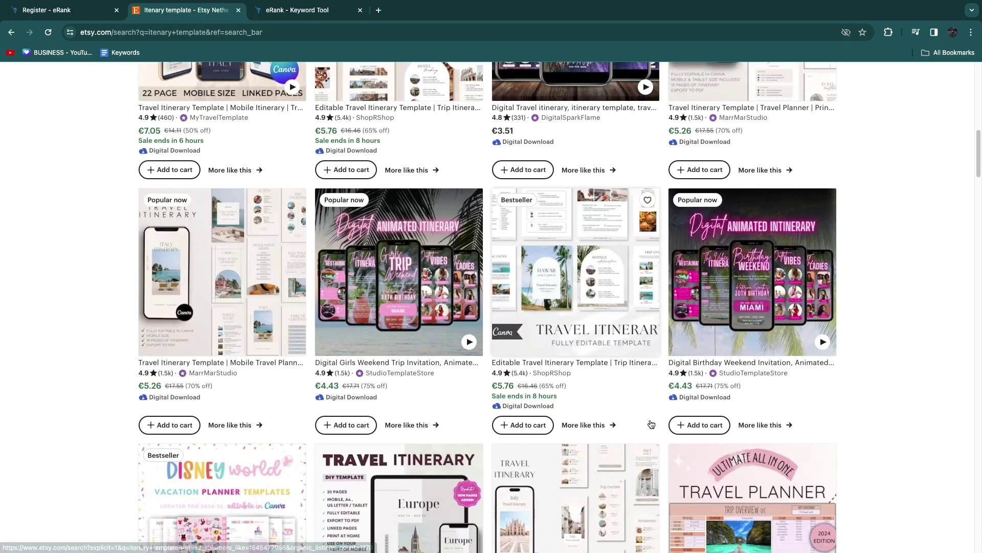
scroll(641, 420, "down", 7)
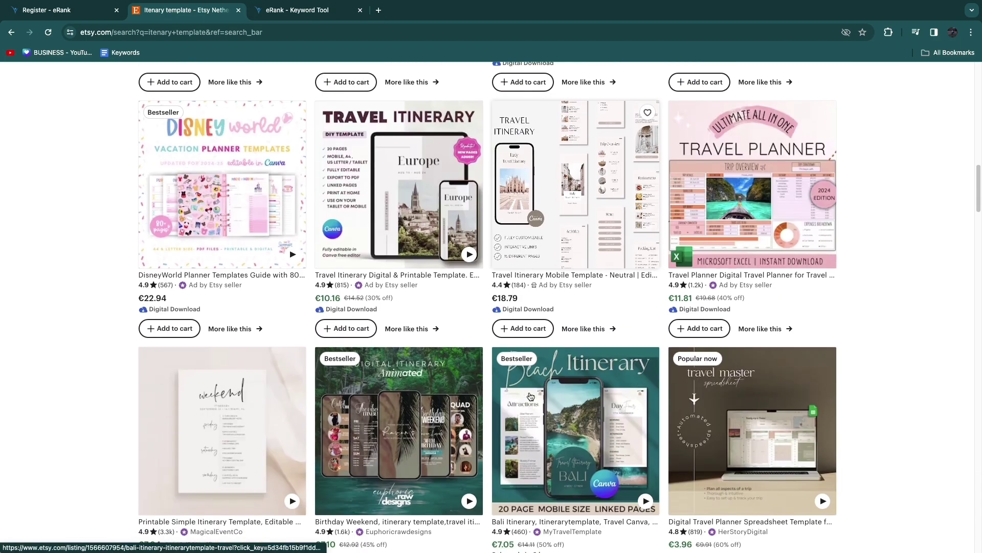
scroll(473, 417, "down", 1)
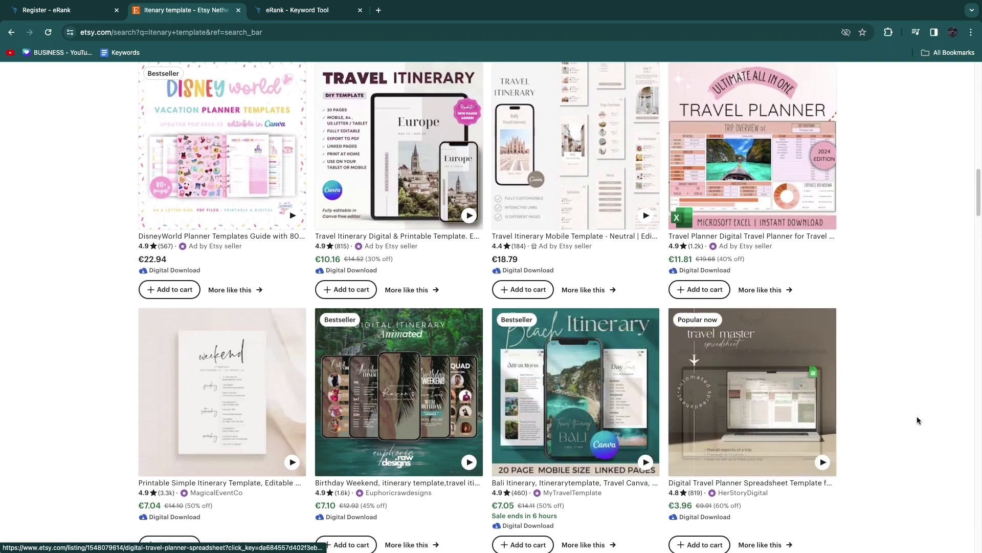
Check further eRank "template" keyword ideas for low Etsy competition, and switch to Etsy to search for "kajabi template".
key("ctrl+Tab")
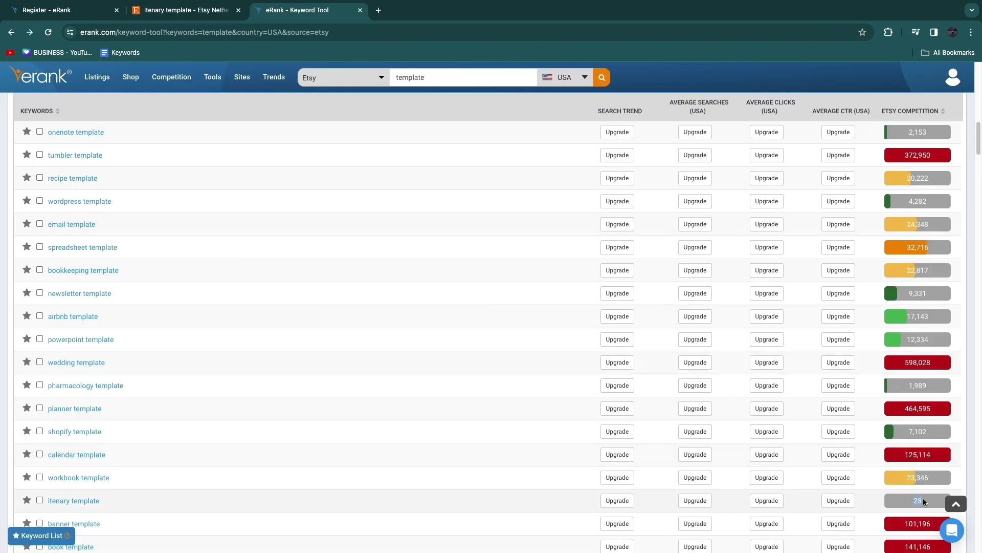
scroll(910, 499, "down", 4)
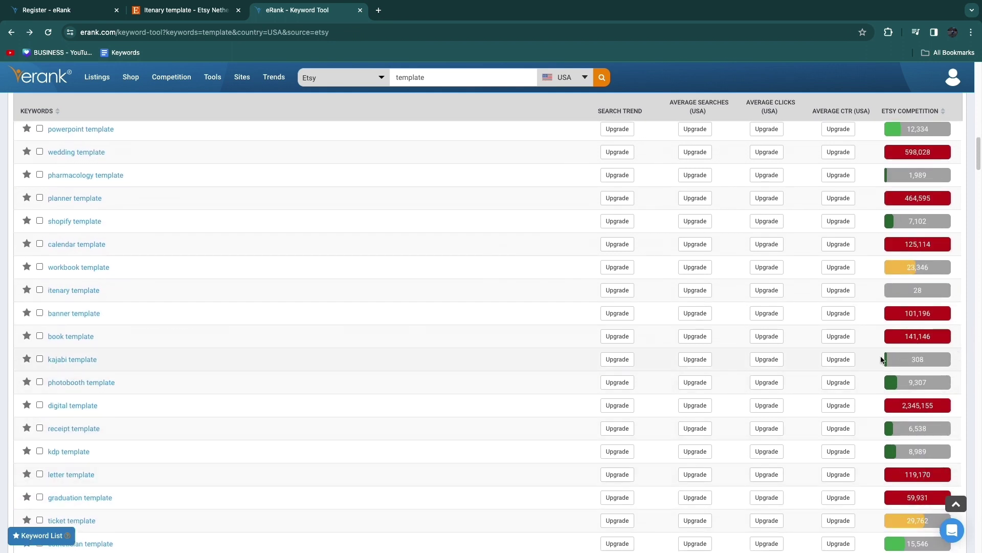
left_click(214, 12)
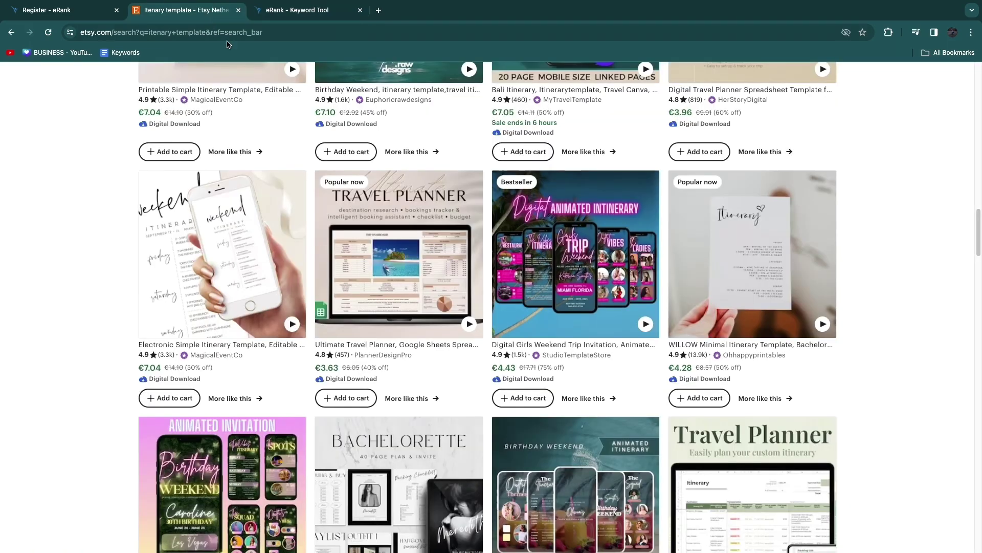
scroll(309, 116, "up", 15)
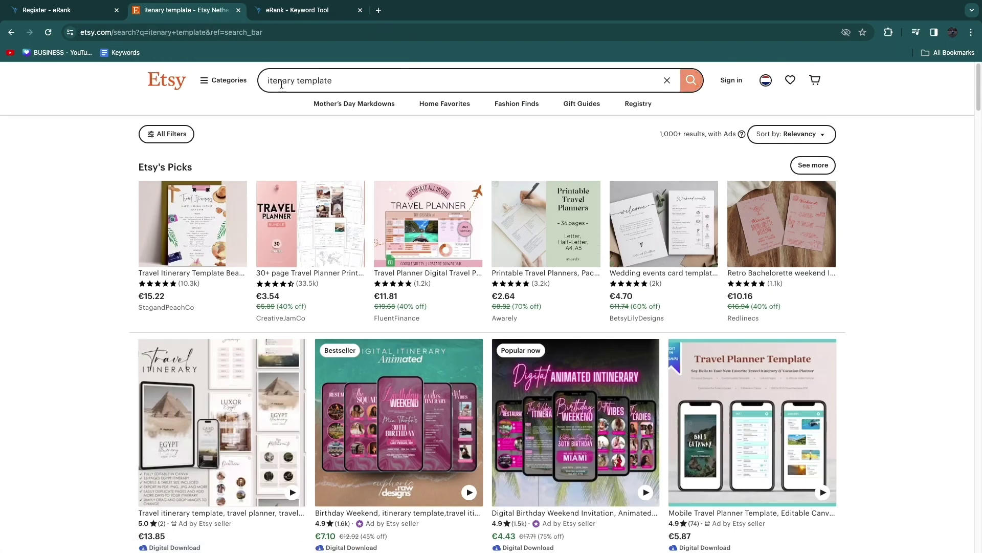
double_click(281, 84)
type("ka")
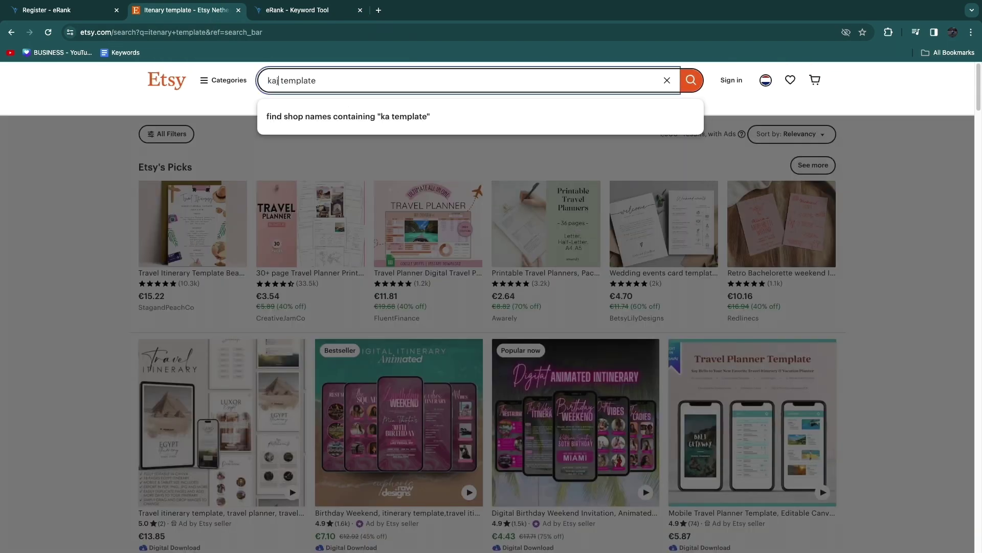
type("jabi")
key("Return")
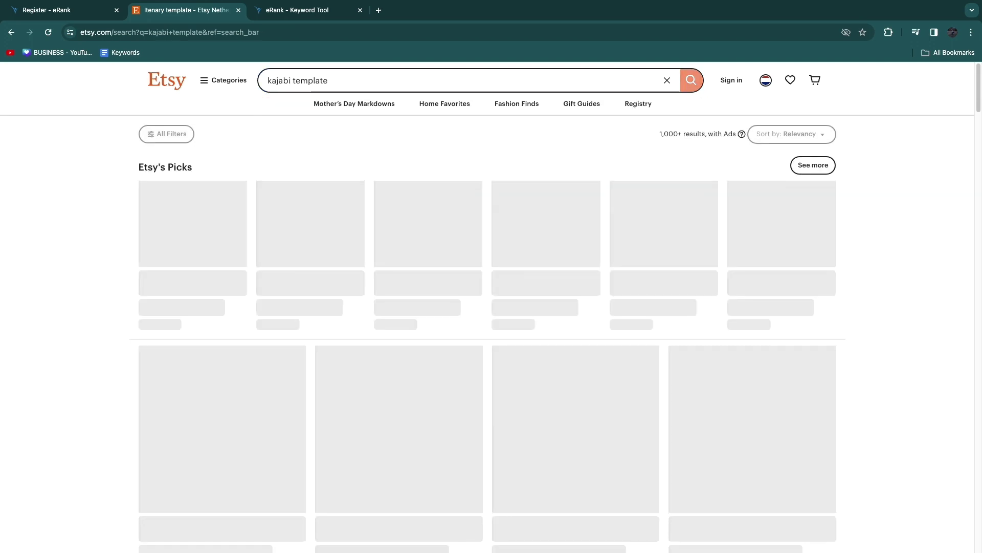
Examine the reviews and prices of the Kajabi template listings on Etsy.
scroll(211, 385, "down", 5)
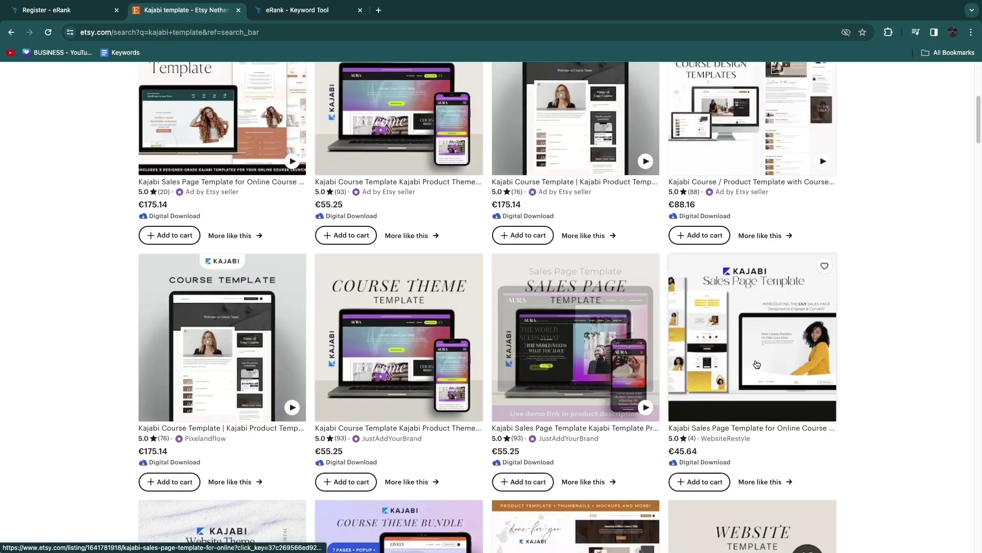
scroll(443, 267, "down", 8)
scroll(443, 264, "down", 8)
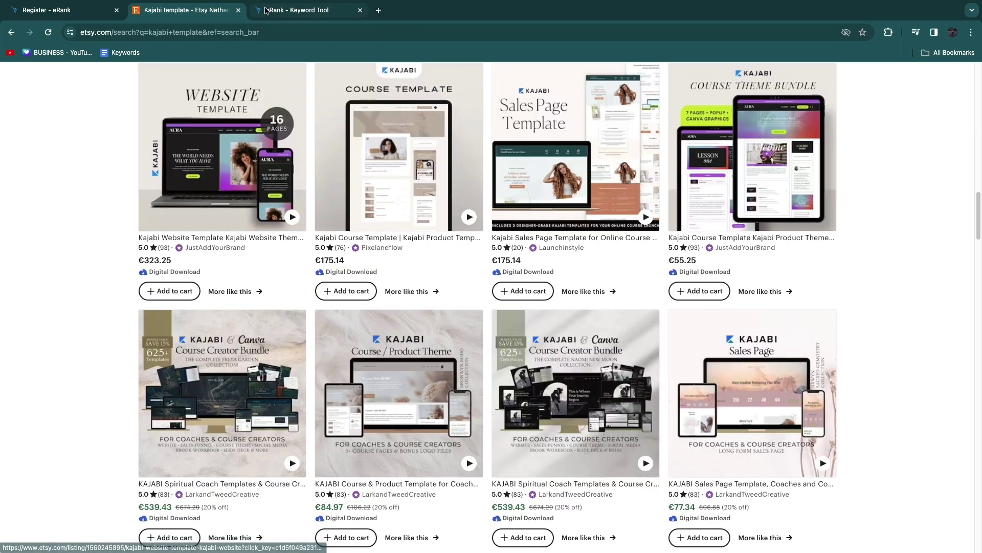
Switch back to eRank, look up the keyword "tshirt" for Etsy in the USA, and review its average searches.
left_click(266, 10)
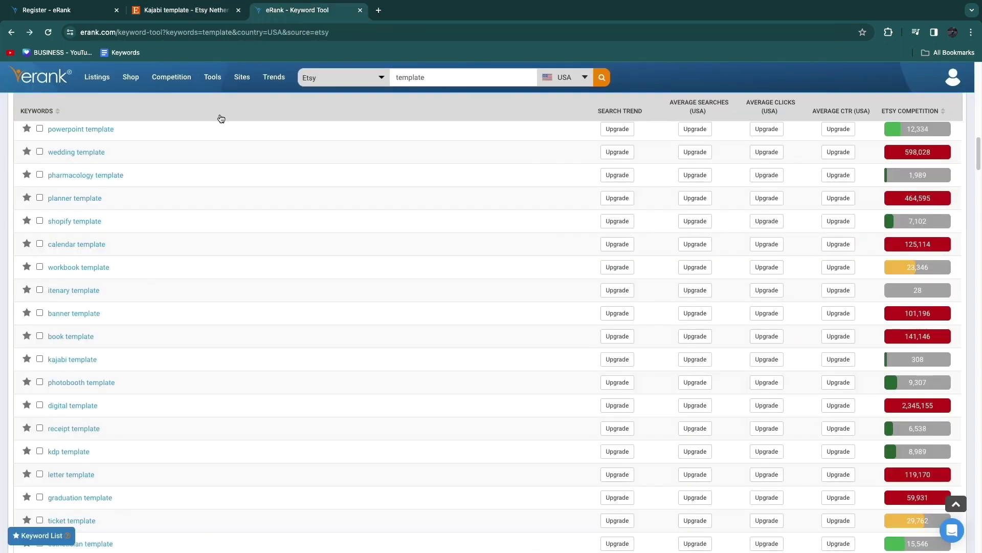
double_click(406, 78)
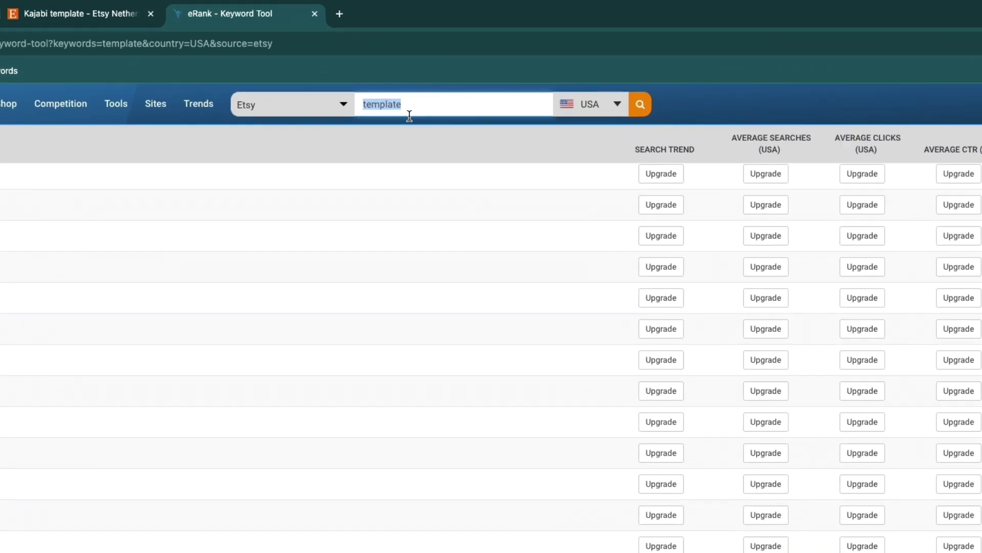
type("tshirt")
key("Return")
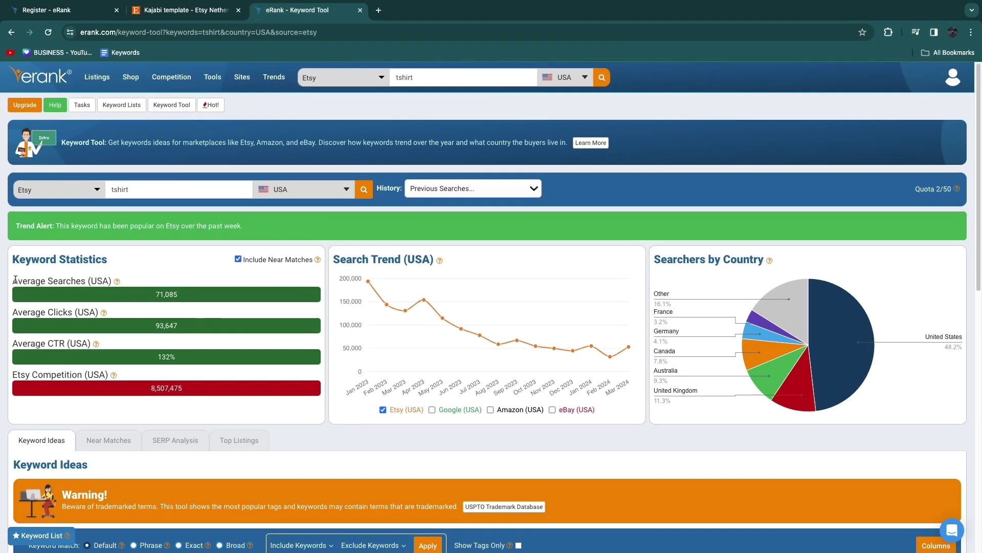
left_click_drag(16, 279, 55, 278)
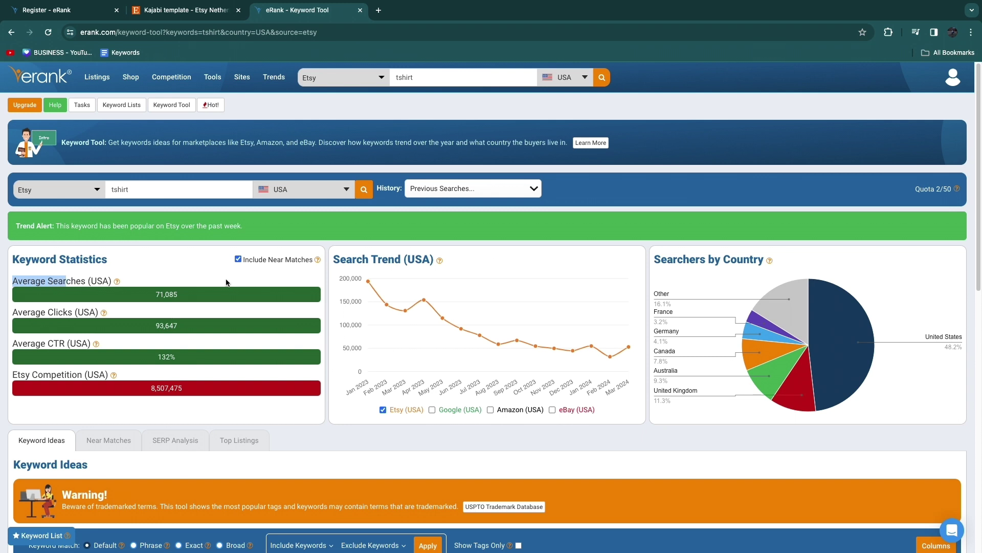
left_click(165, 269)
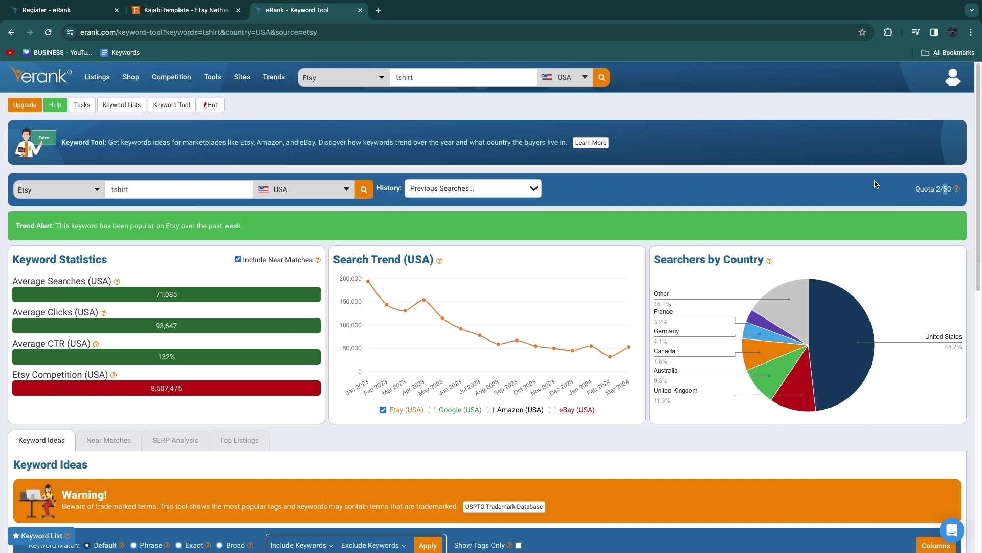
Show all "tshirt" keyword ideas on one page by setting the rows per page to All.
scroll(490, 346, "down", 4)
scroll(214, 305, "down", 3)
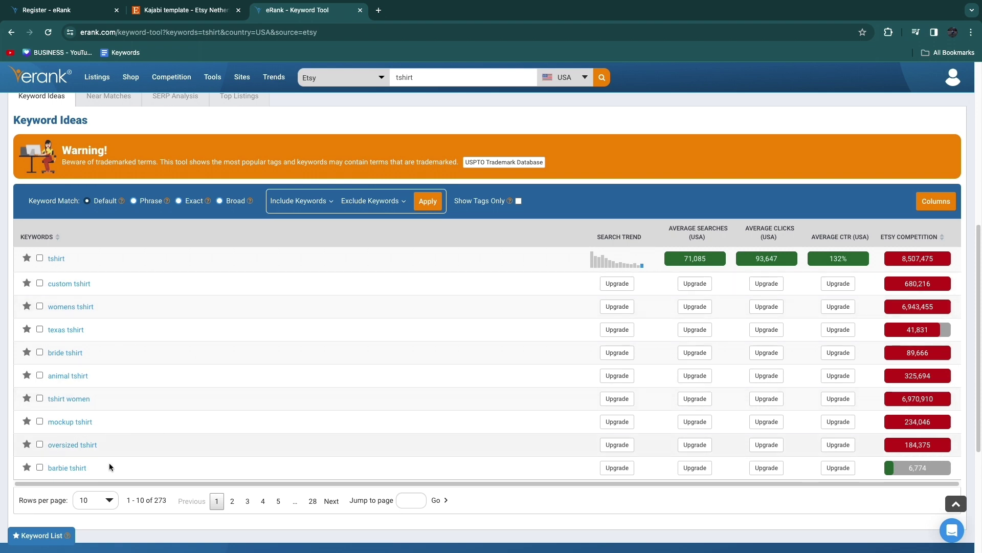
left_click(103, 498)
scroll(113, 499, "down", 1)
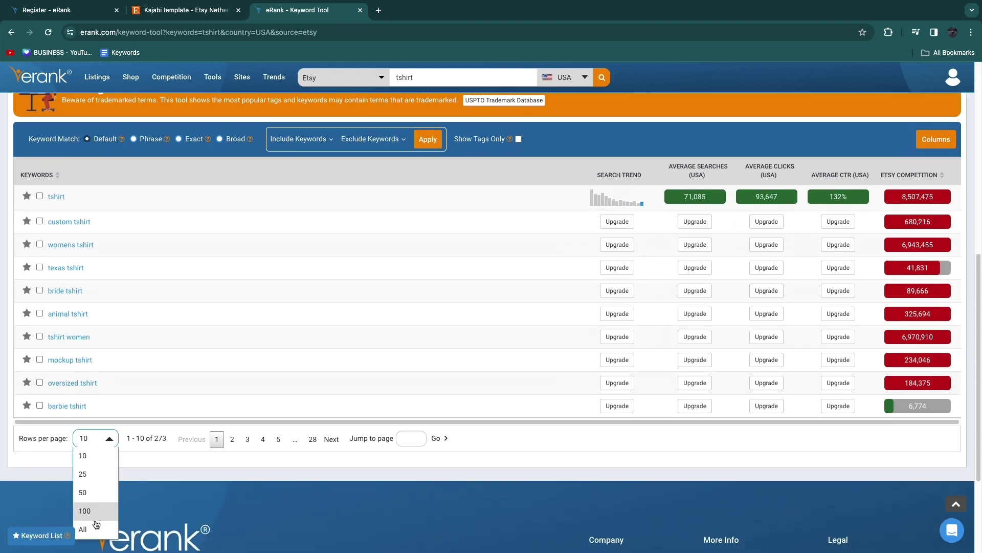
left_click(95, 528)
Scan the "tshirt" keyword ideas for low Etsy competition and open the keyword statistics for "wilco tshirt".
scroll(171, 430, "down", 10)
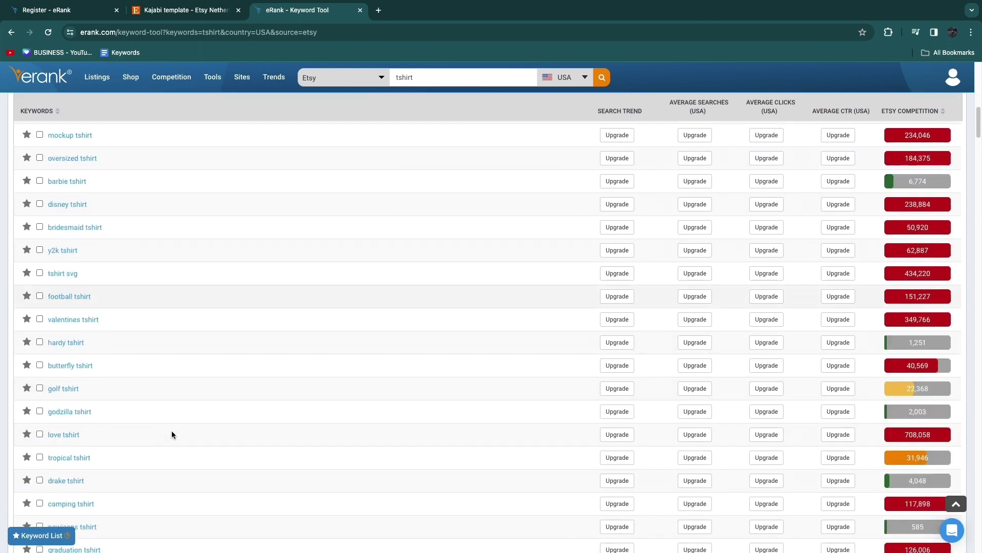
scroll(172, 434, "down", 15)
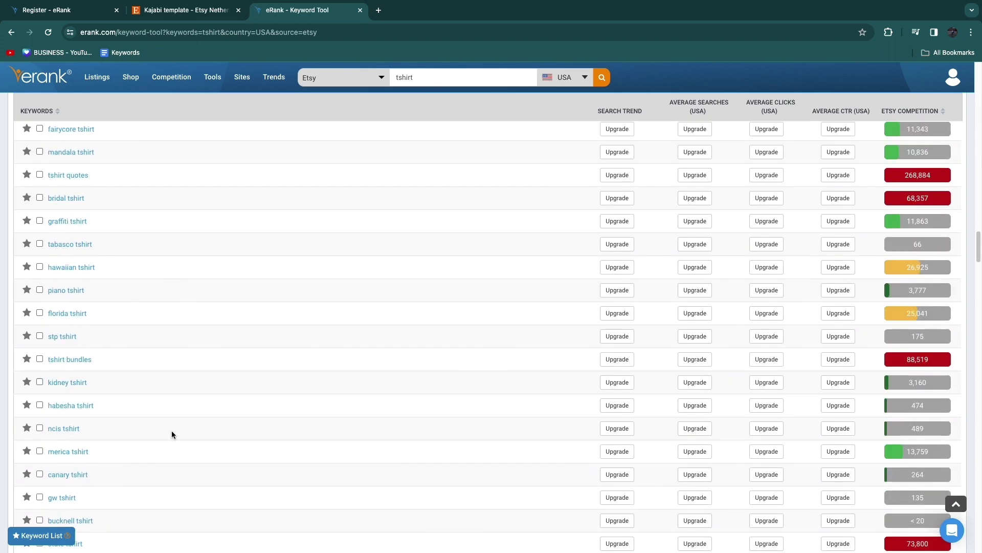
scroll(172, 433, "down", 5)
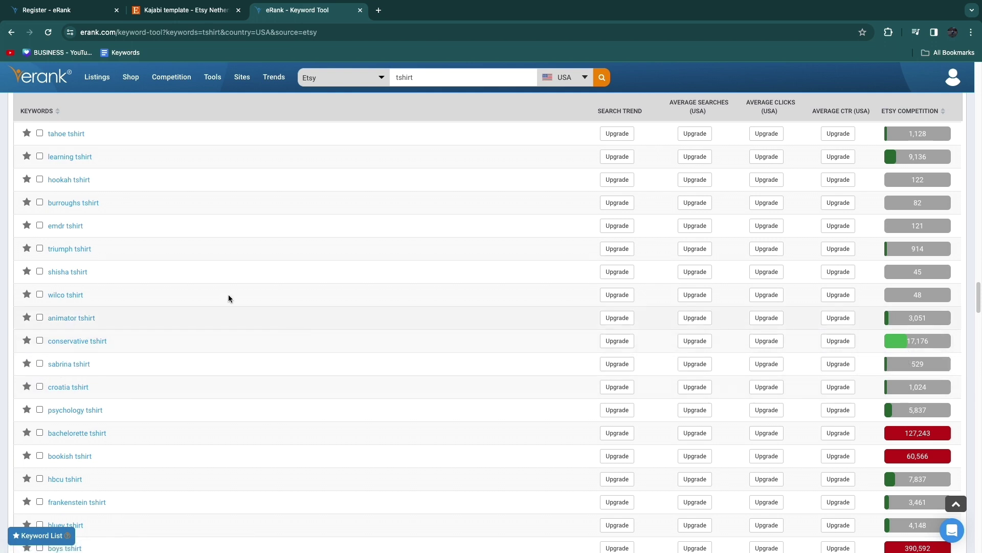
left_click(70, 295)
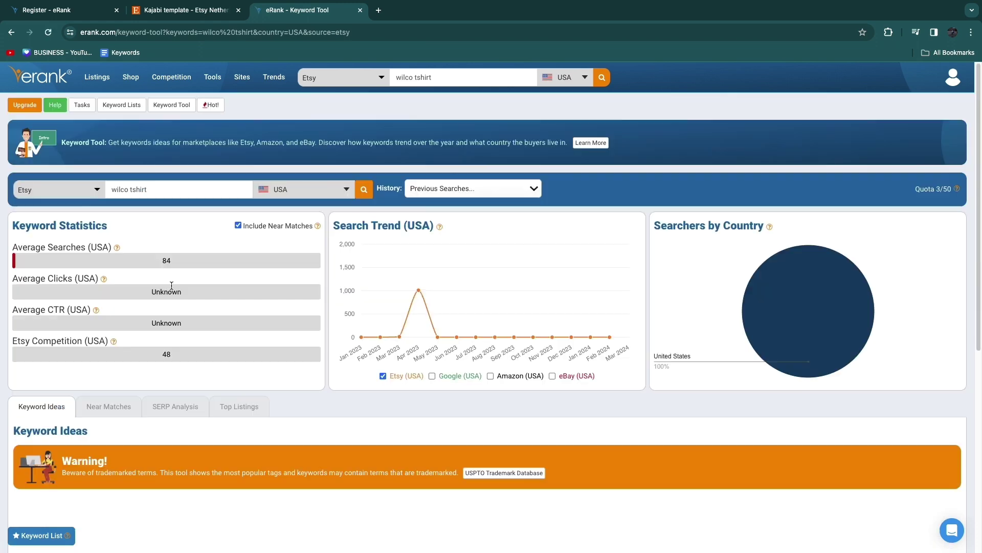
Check the average searches for "wilco tshirt", and open the related keyword idea "chicago shirt".
left_click_drag(28, 249, 91, 252)
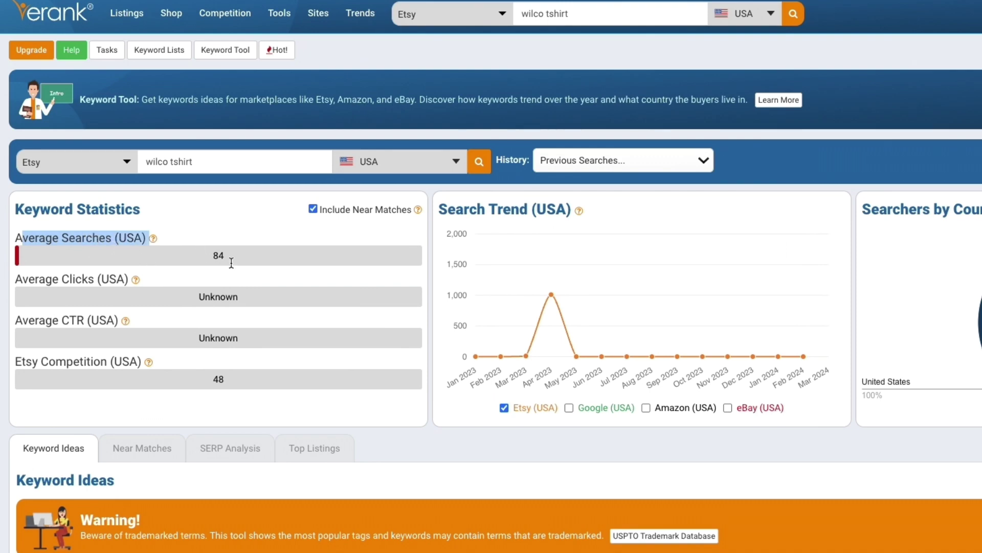
left_click(231, 263)
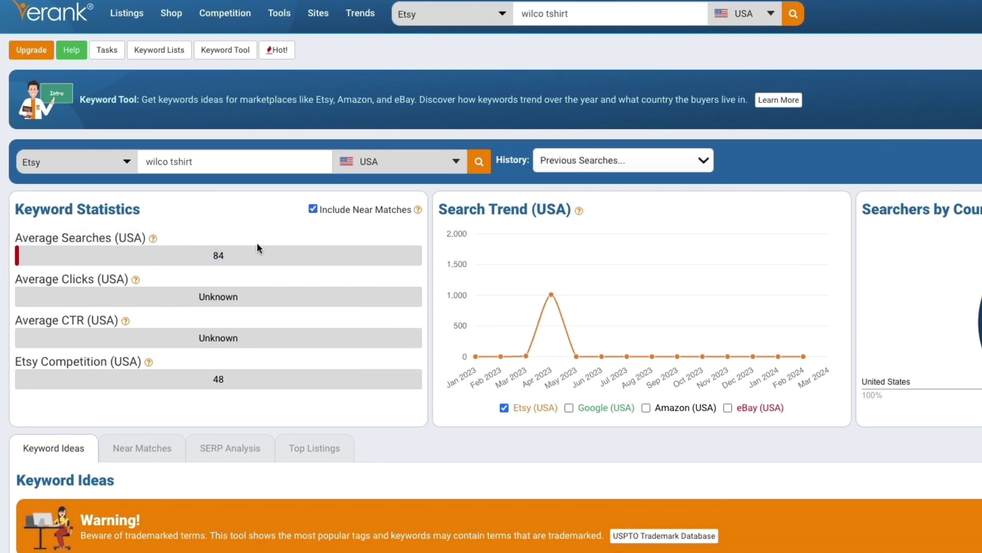
scroll(257, 243, "down", 5)
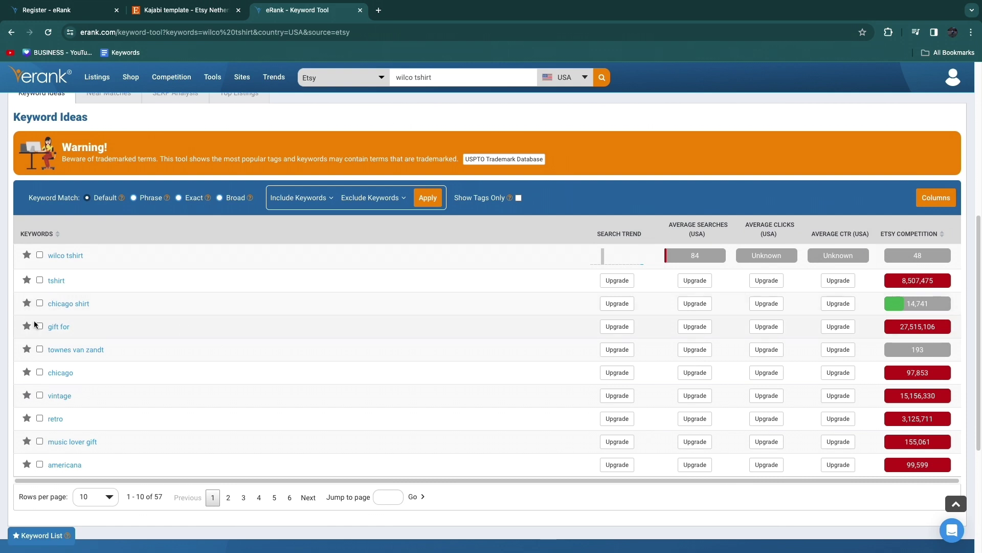
left_click(65, 305)
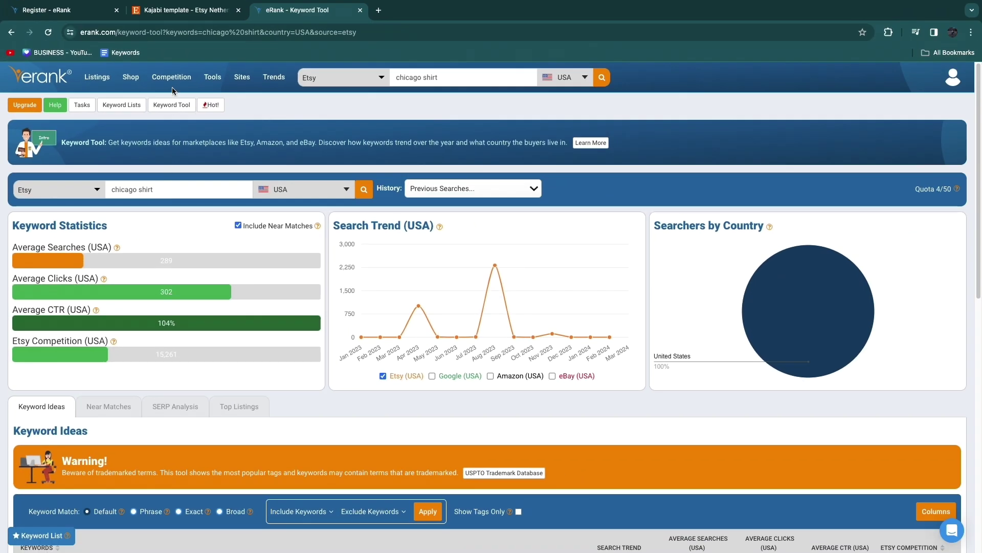
Switch to Etsy and replace the previous search with "chicago shirt".
left_click(152, 14)
scroll(315, 205, "up", 15)
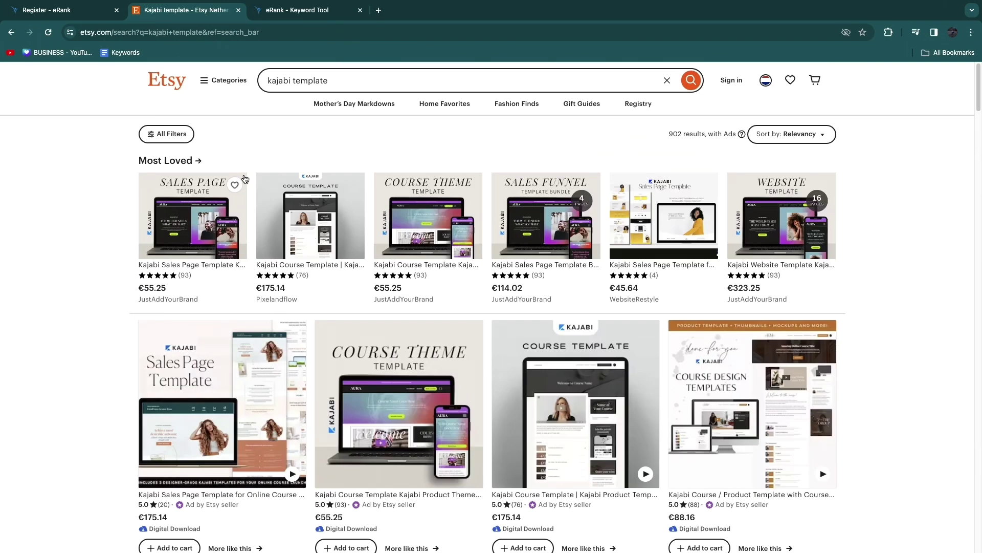
left_click(316, 81)
left_click_drag(330, 80, 271, 75)
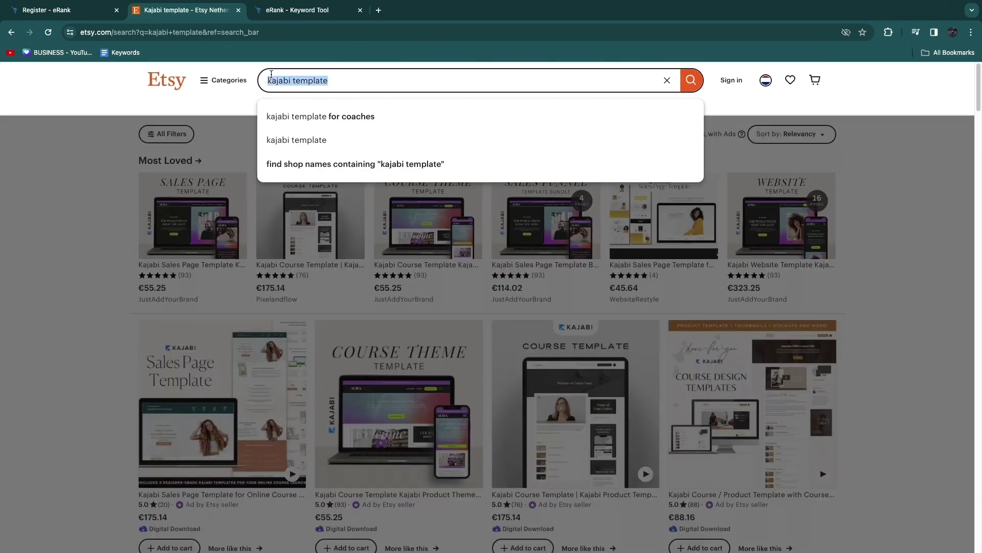
type("chicago s")
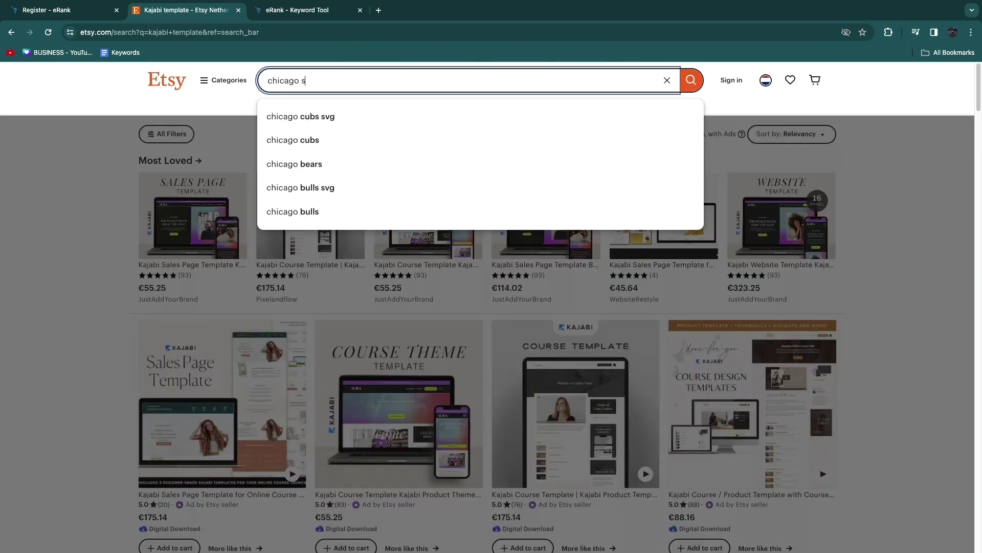
type("hirt")
key("Return")
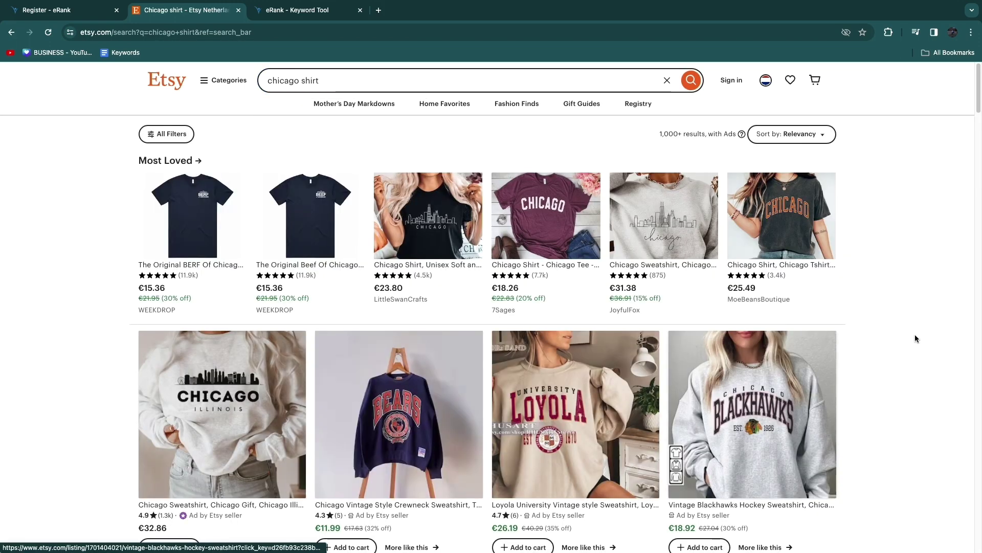
Examine the designs, reviews, prices and popularity labels of the Chicago shirt listings on Etsy.
scroll(300, 236, "down", 5)
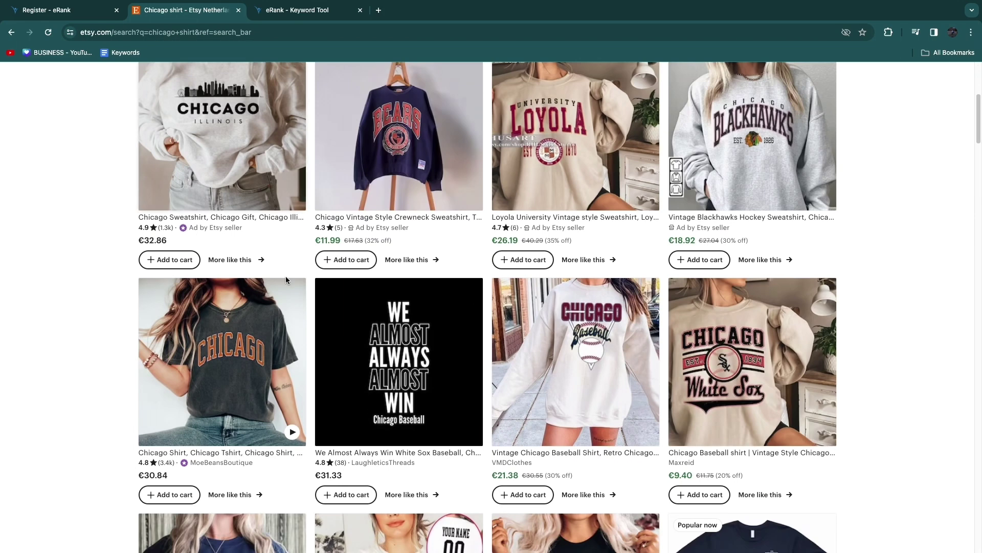
scroll(844, 266, "down", 6)
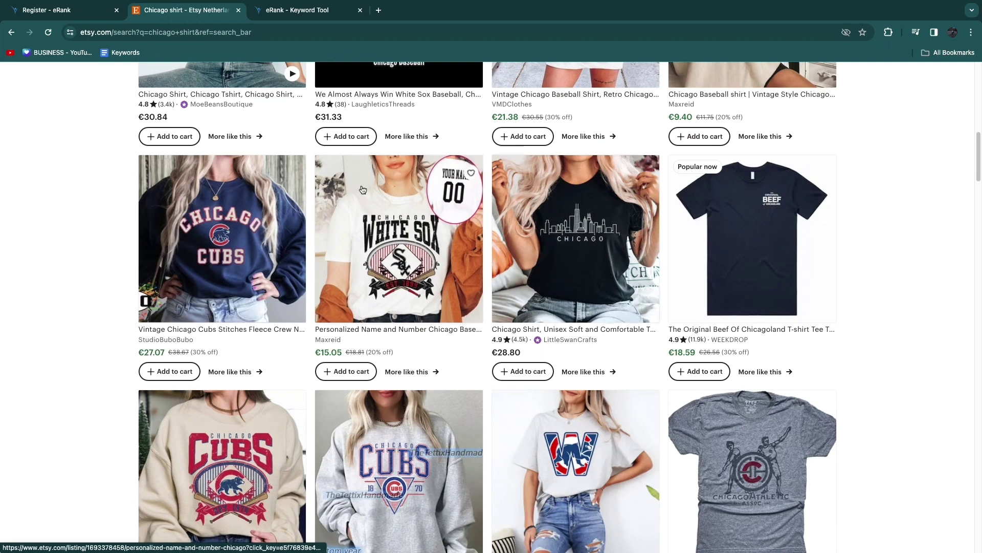
scroll(886, 302, "down", 5)
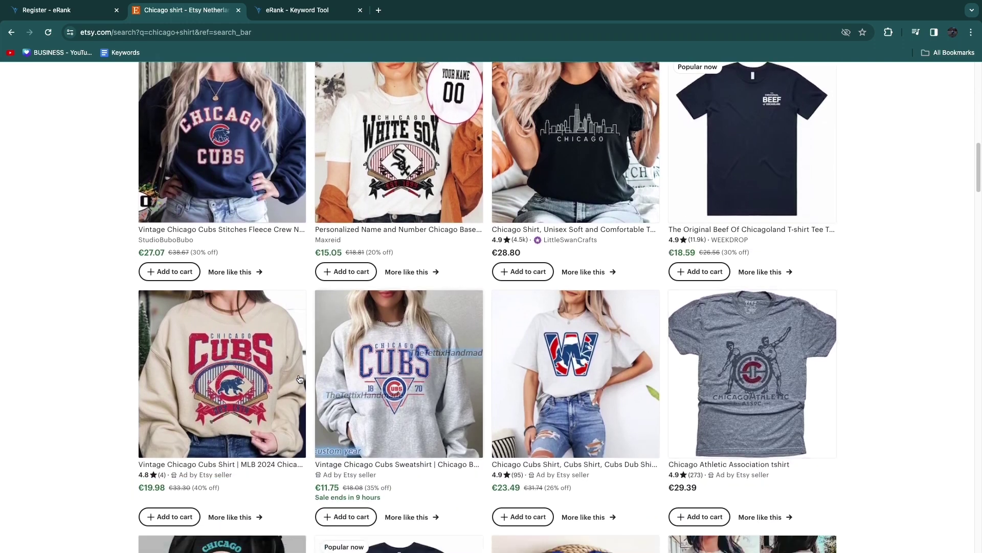
scroll(461, 435, "down", 7)
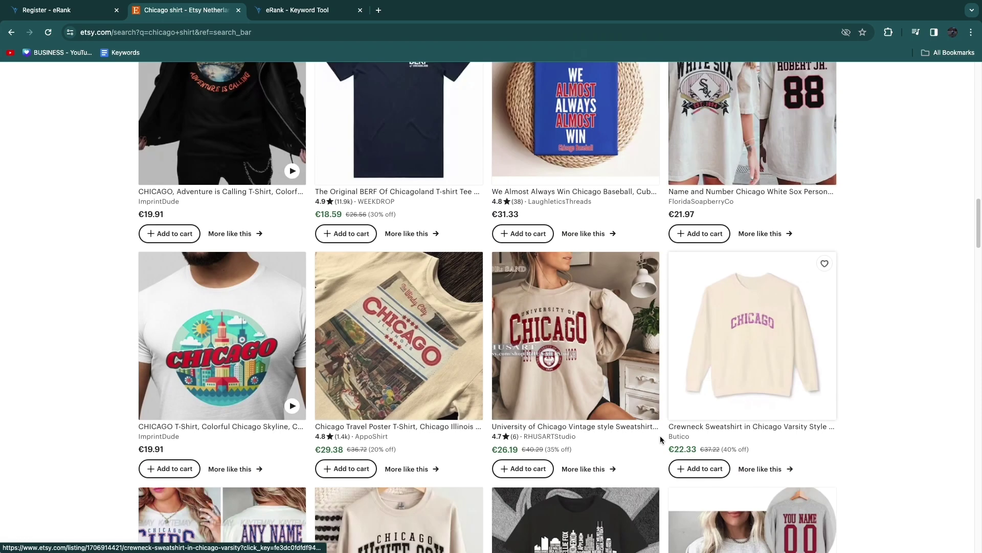
scroll(468, 414, "down", 4)
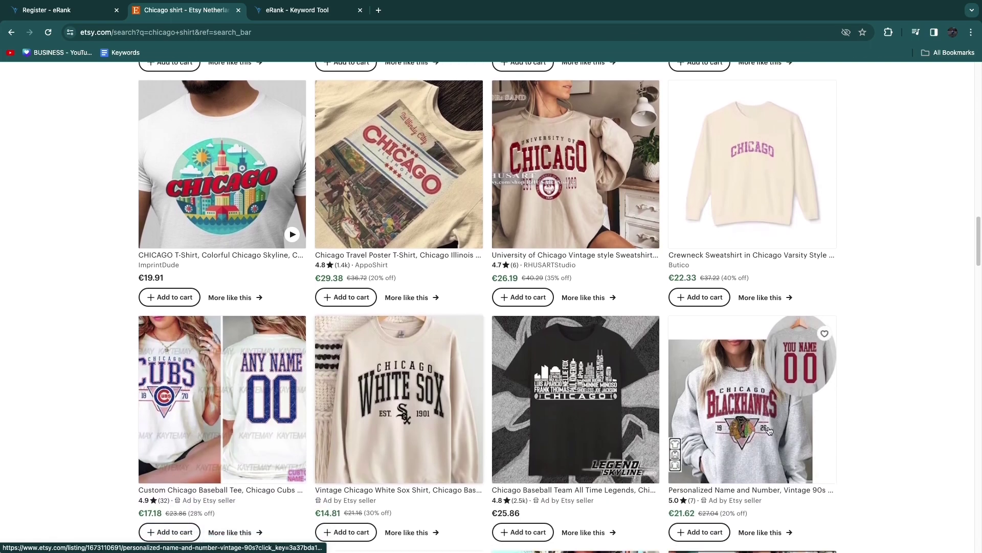
scroll(841, 419, "down", 5)
scroll(818, 418, "down", 5)
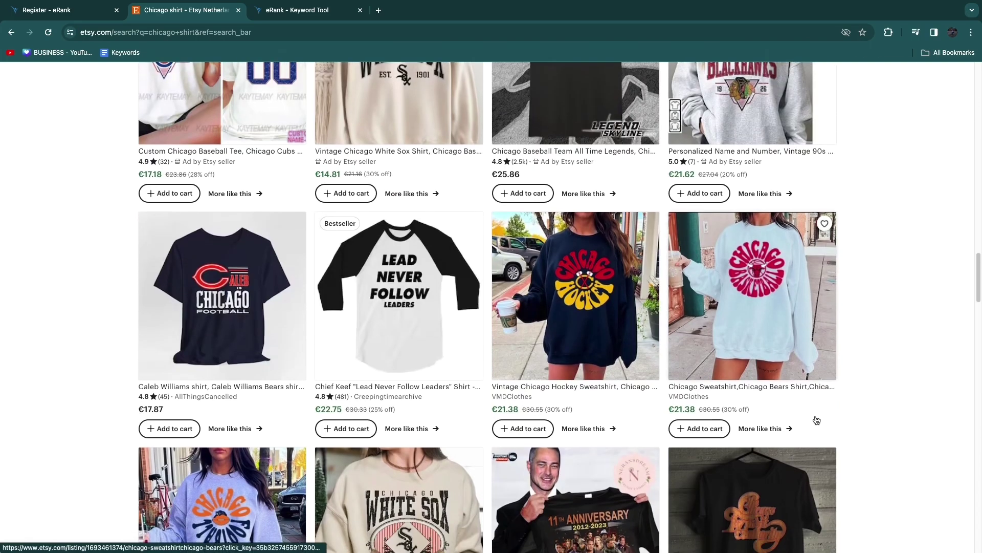
scroll(223, 411, "down", 7)
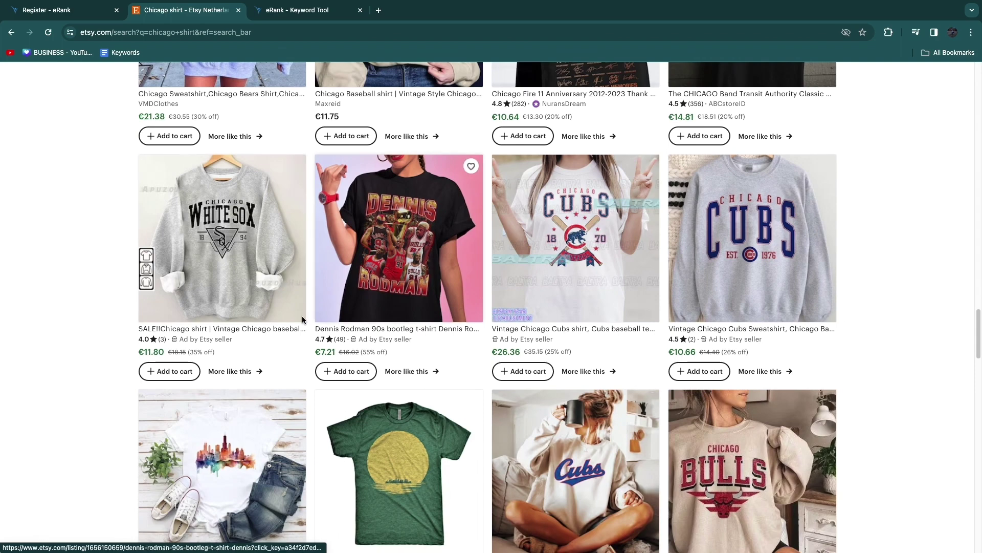
scroll(70, 452, "down", 9)
scroll(84, 444, "up", 11)
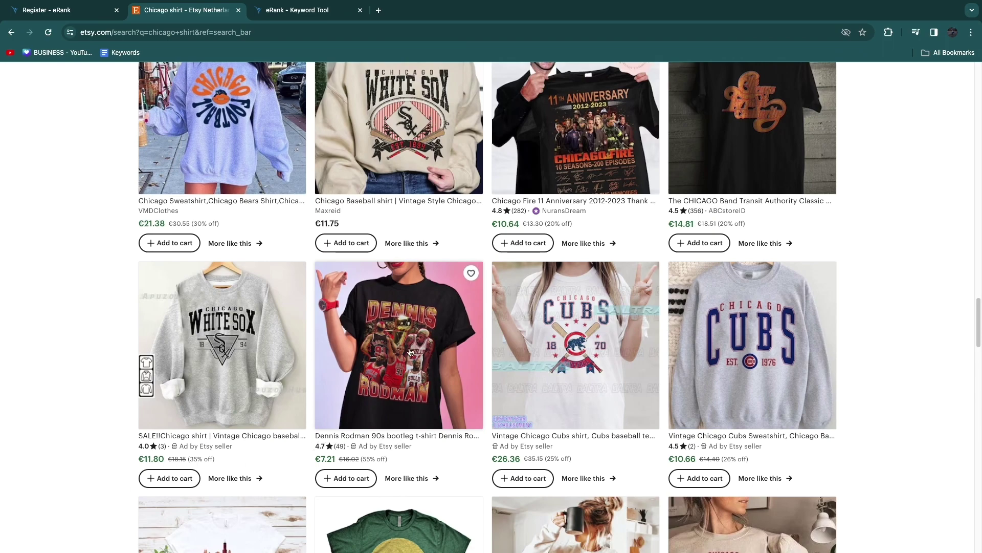
Skim the remaining Chicago shirt listings, switch back to eRank and review the statistics and keyword ideas for "chicago shirt".
scroll(500, 462, "down", 15)
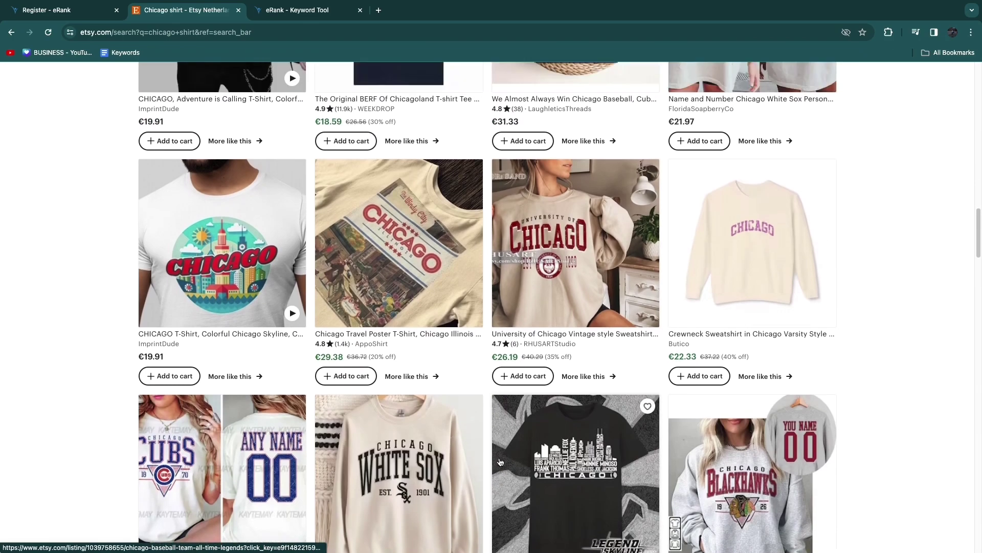
scroll(500, 462, "down", 10)
left_click(328, 11)
scroll(249, 313, "down", 2)
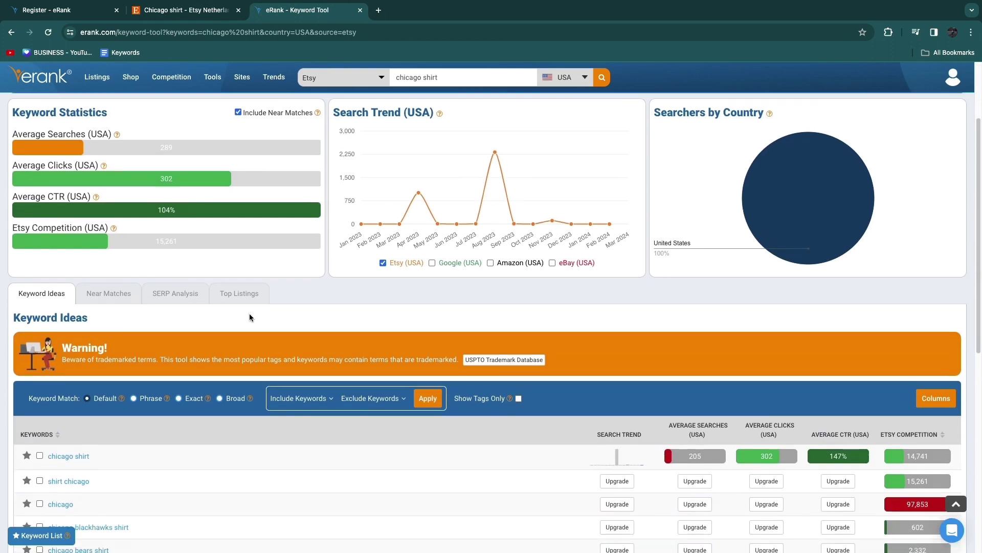
scroll(246, 312, "down", 6)
scroll(91, 260, "up", 1)
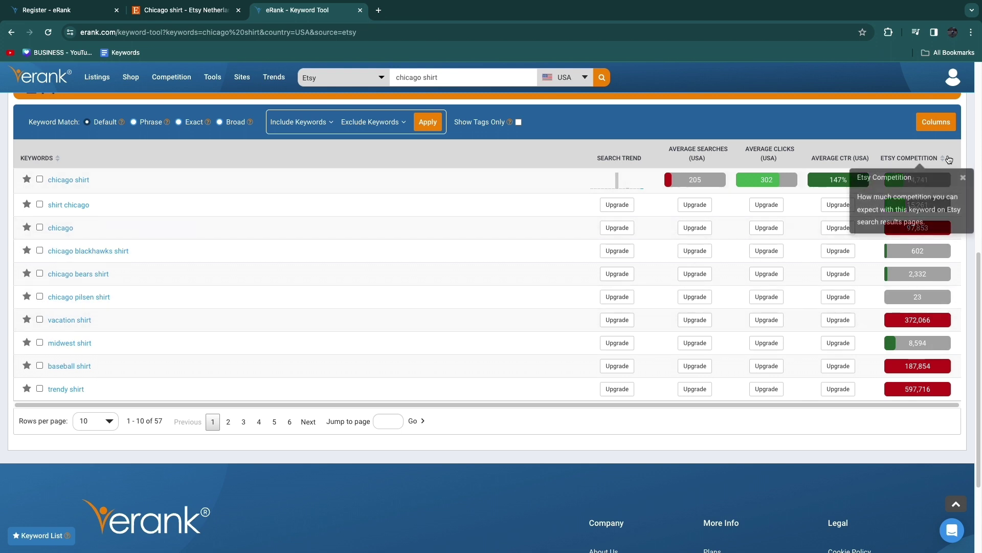
Go to the eRank dashboard, find the Most Sales on Etsy ranking for the USA, and open the shop info for CaitlynMinimalist.
scroll(943, 158, "up", 8)
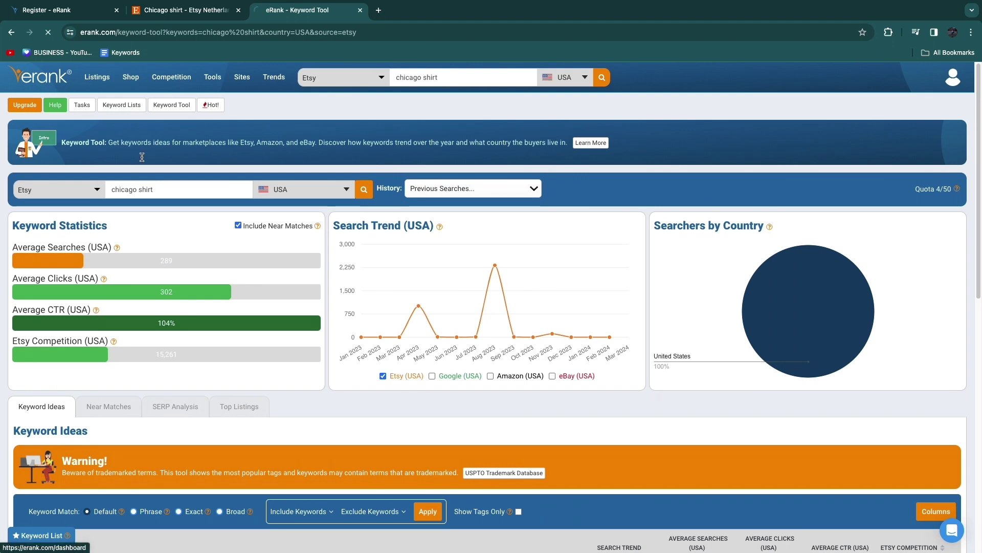
scroll(189, 307, "down", 5)
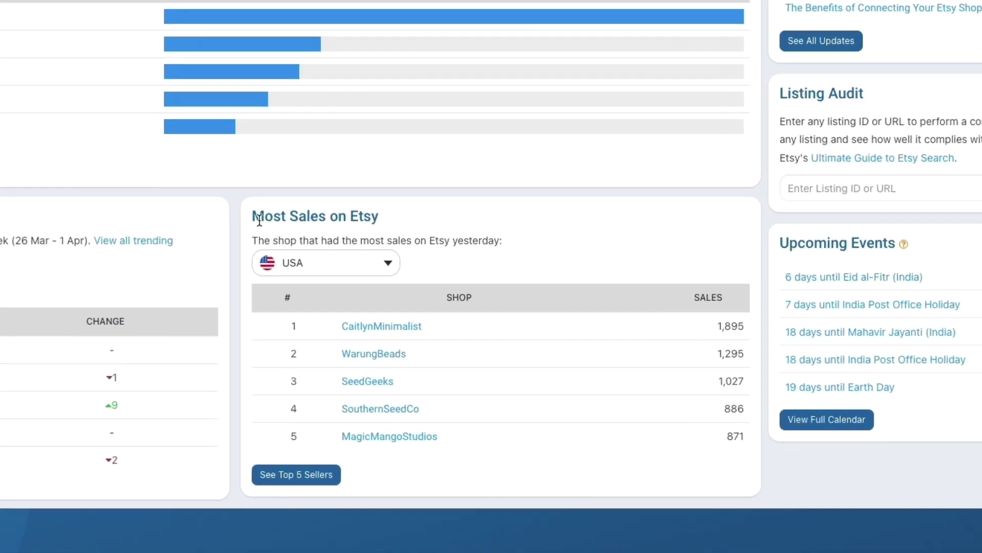
left_click_drag(390, 256, 492, 263)
left_click_drag(259, 239, 558, 241)
left_click(557, 241)
left_click(351, 326)
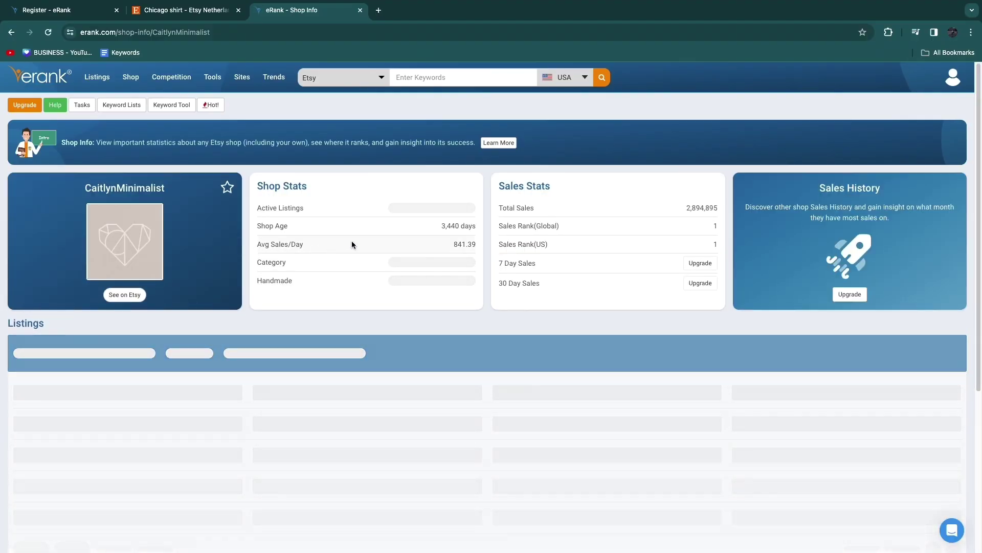
Copy the shop name CaitlynMinimalist, switch to Etsy and search for it in place of "chicago shirt".
left_click_drag(94, 187, 209, 194)
key("ctrl+c")
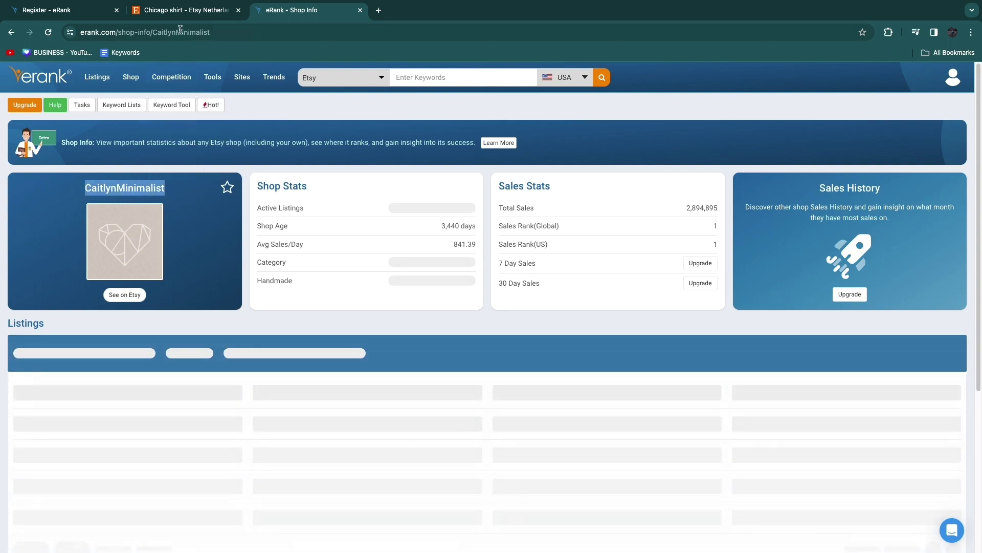
left_click(185, 9)
scroll(482, 130, "up", 10)
left_click(327, 84)
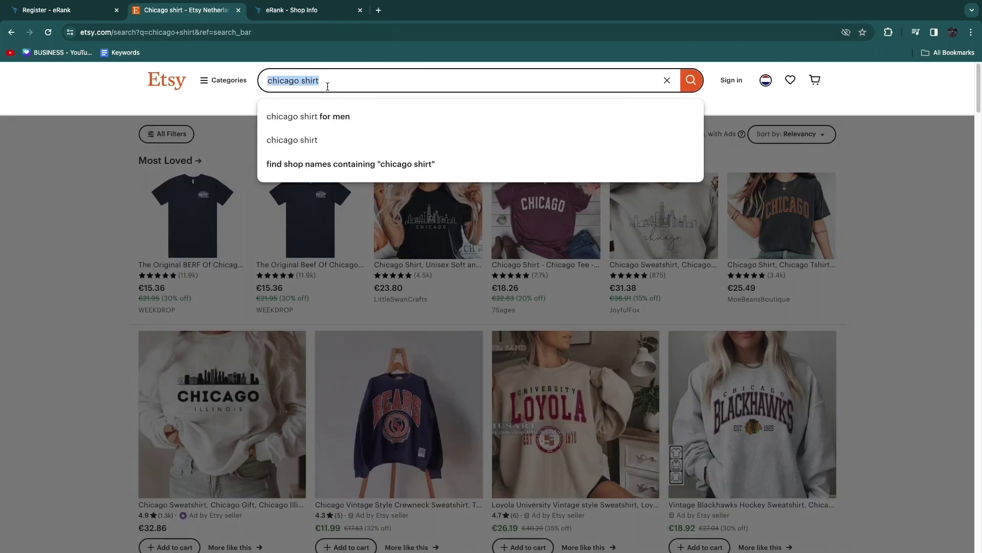
key("ctrl+v")
key("Return")
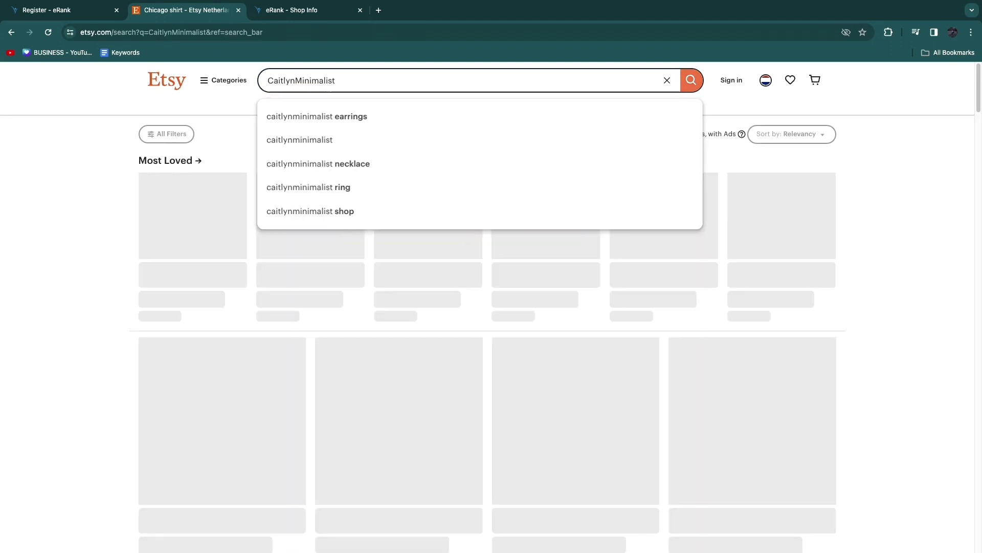
Open CaitlynMinimalist's Duo Birthstone Ring listing from the search results and check its review count.
scroll(96, 289, "down", 10)
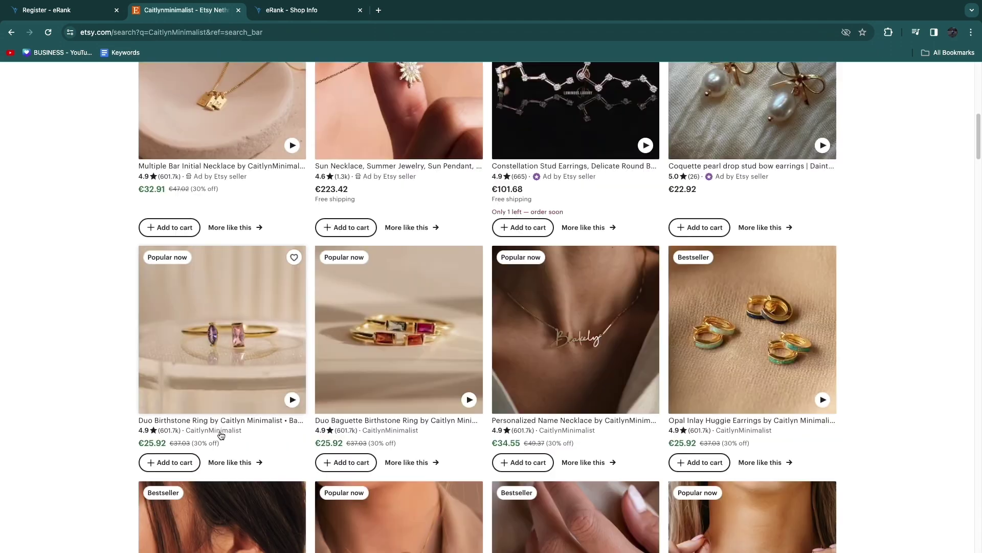
left_click(220, 433)
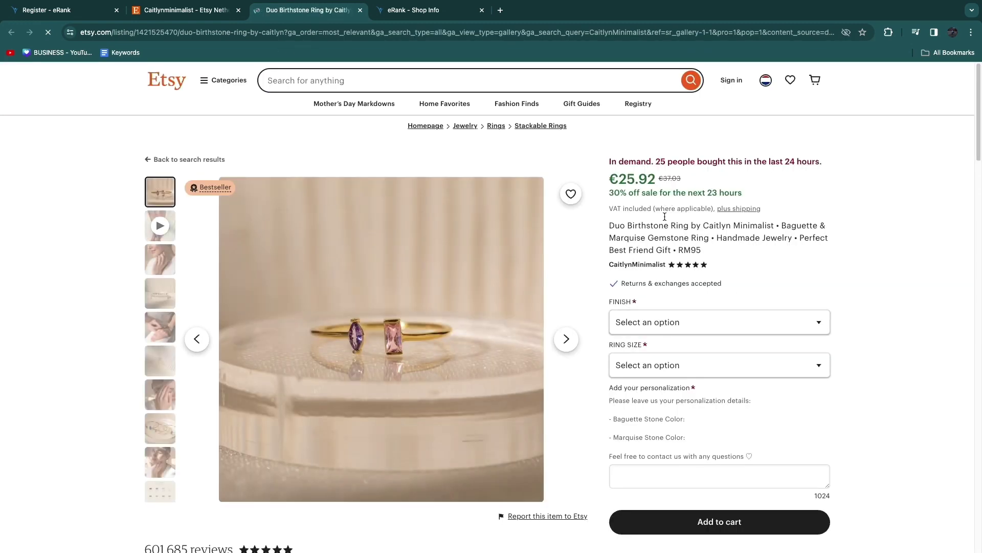
scroll(665, 216, "down", 4)
left_click_drag(144, 338, 184, 342)
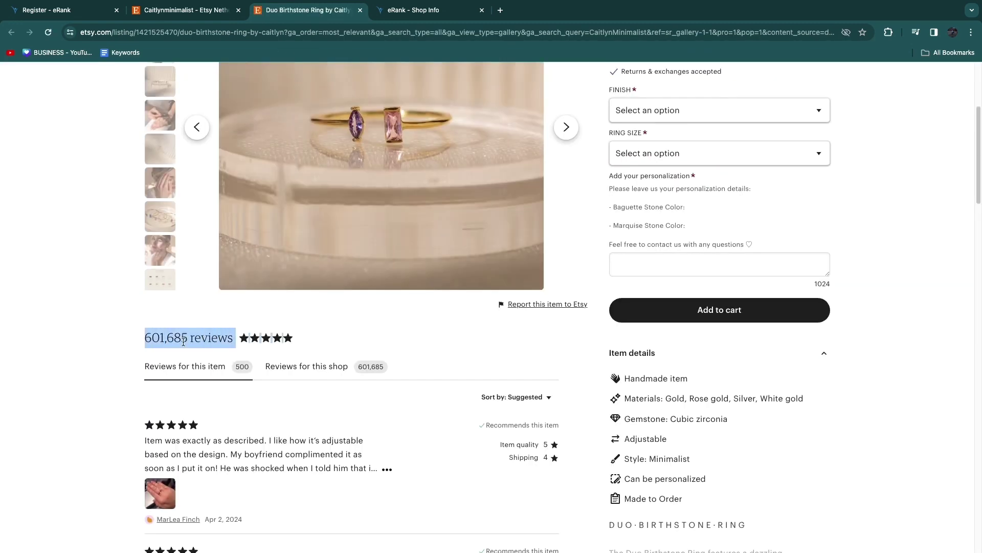
left_click(129, 339)
scroll(680, 416, "up", 3)
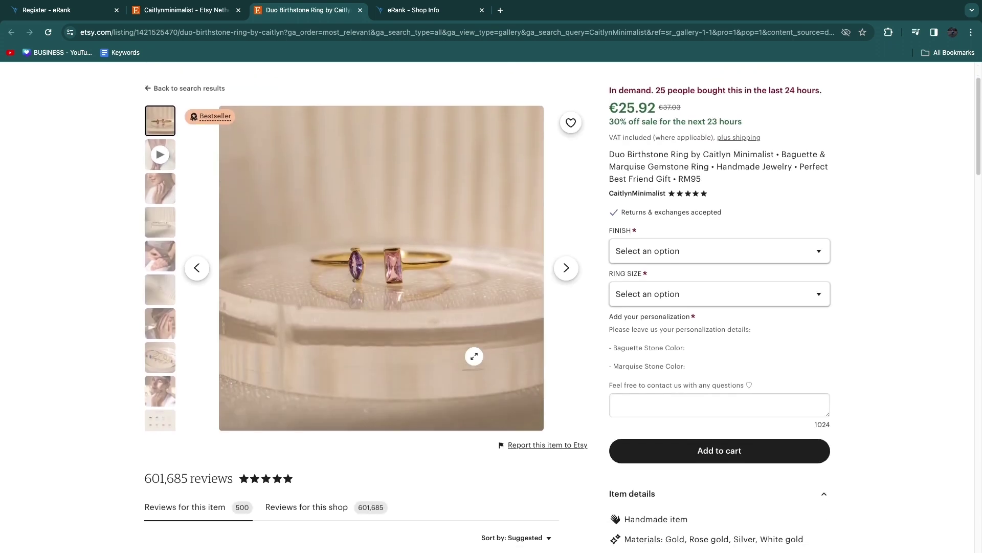
Open the CaitlynMinimalist shop page from the ring listing and check the shop's total sales.
left_click(638, 194)
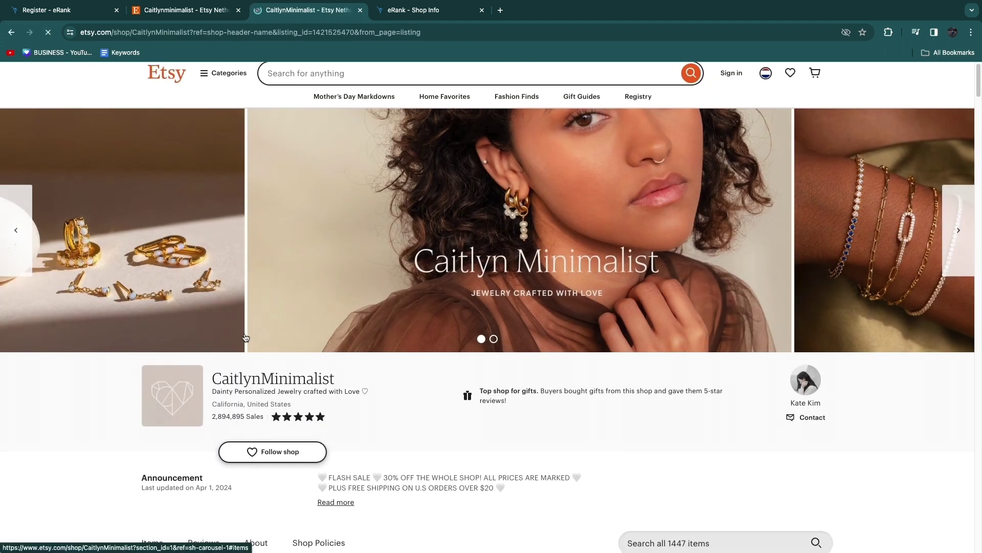
scroll(230, 348, "down", 2)
left_click_drag(215, 356, 262, 372)
left_click(128, 353)
Browse the first page of the CaitlynMinimalist shop's items, examining the jewelry designs and prices.
scroll(421, 388, "down", 15)
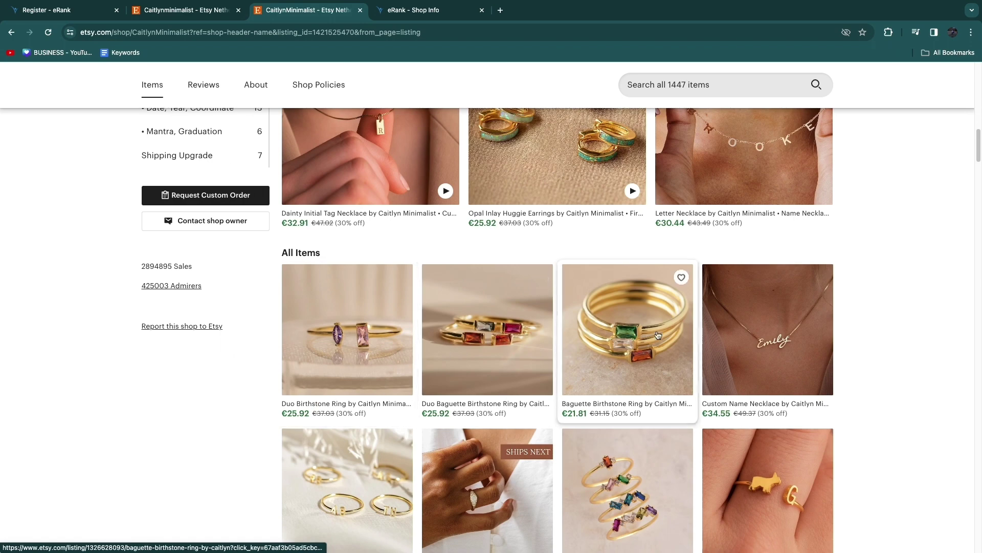
scroll(772, 388, "down", 5)
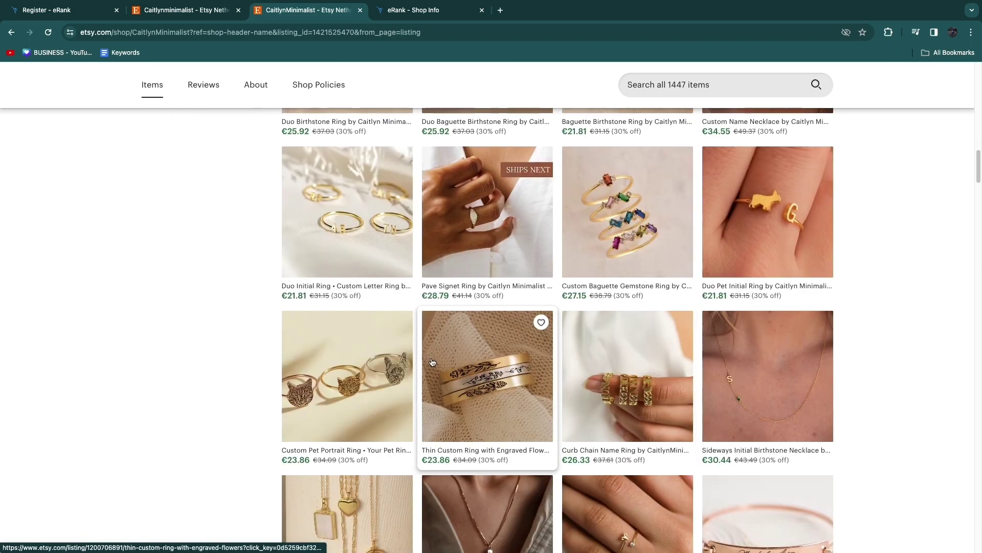
scroll(469, 481, "down", 2)
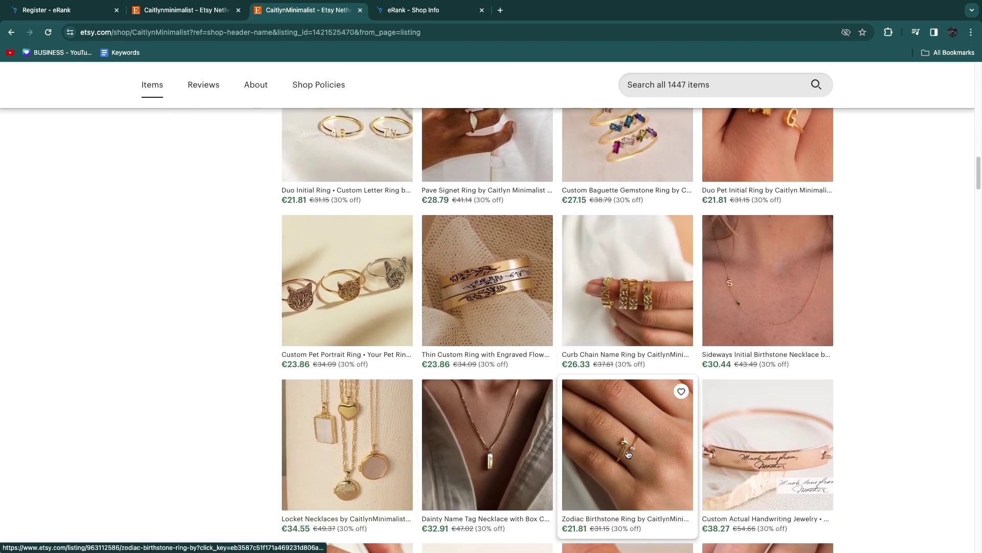
scroll(630, 445, "down", 9)
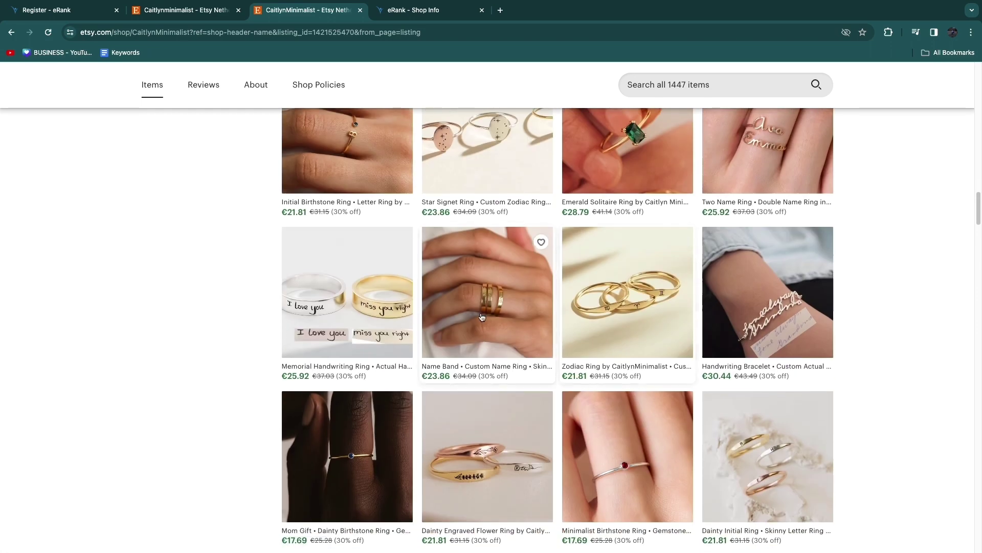
scroll(457, 480, "down", 7)
scroll(457, 479, "down", 4)
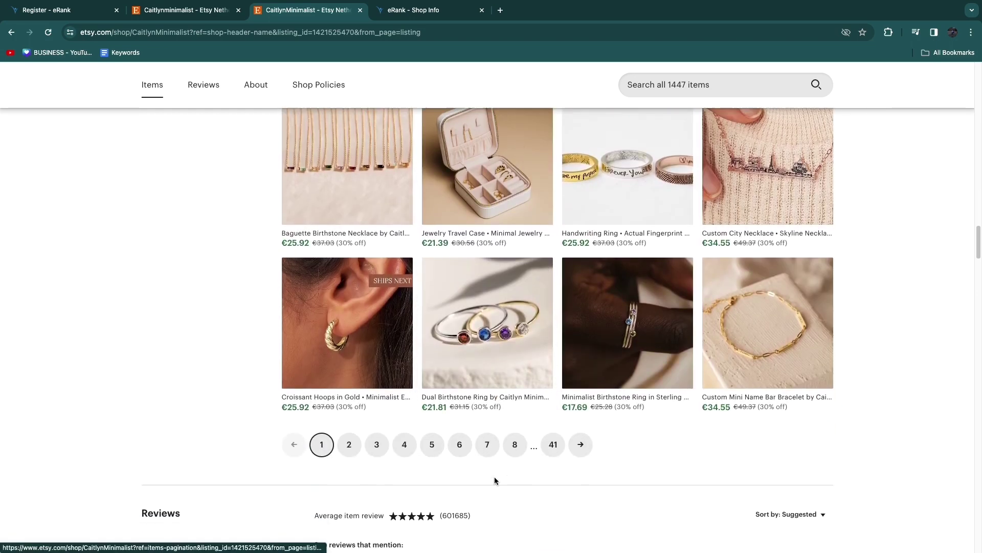
Return to eRank's CaitlynMinimalist shop info and examine its shop statistics and each listing's tags, views and favorites.
key("ctrl+Tab")
scroll(307, 270, "down", 2)
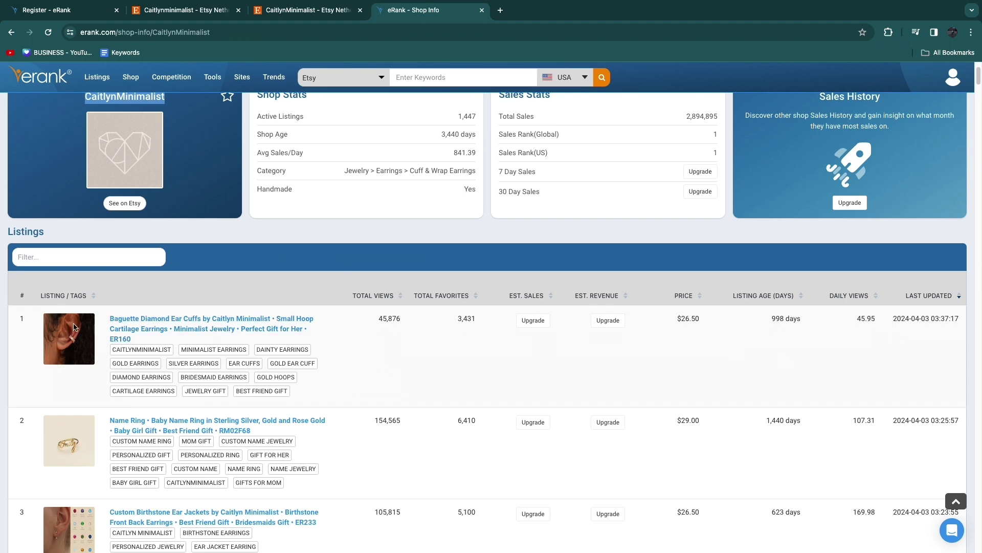
scroll(75, 353, "down", 7)
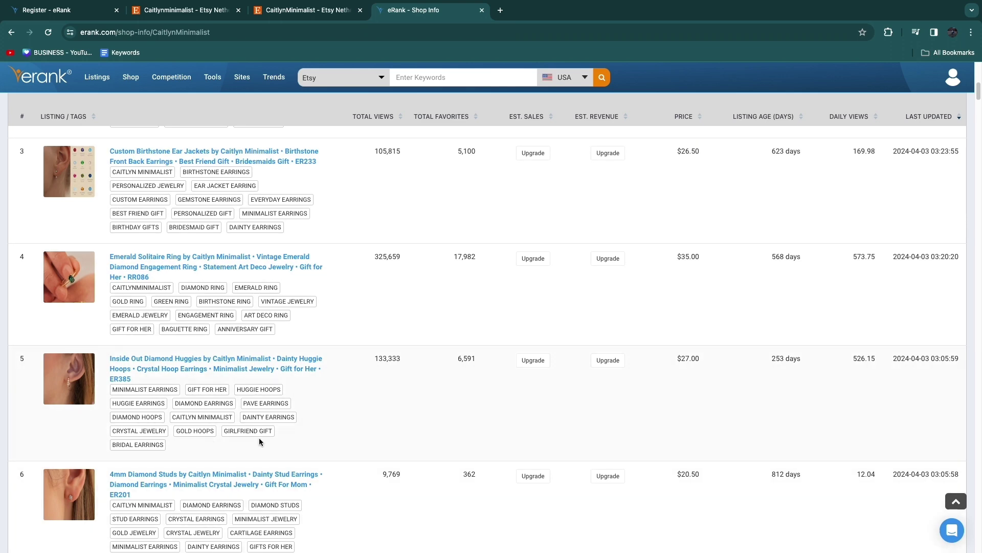
scroll(471, 307, "up", 7)
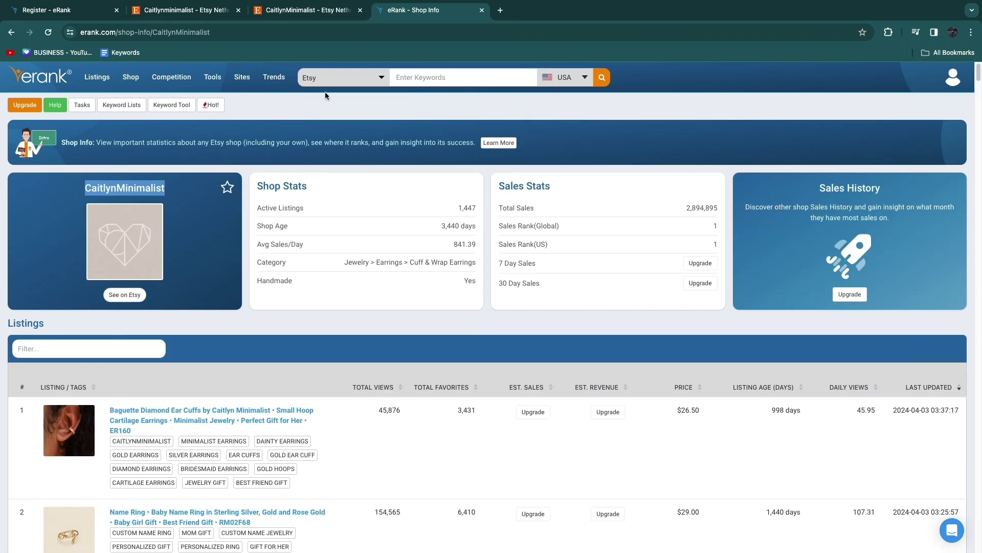
left_click(420, 85)
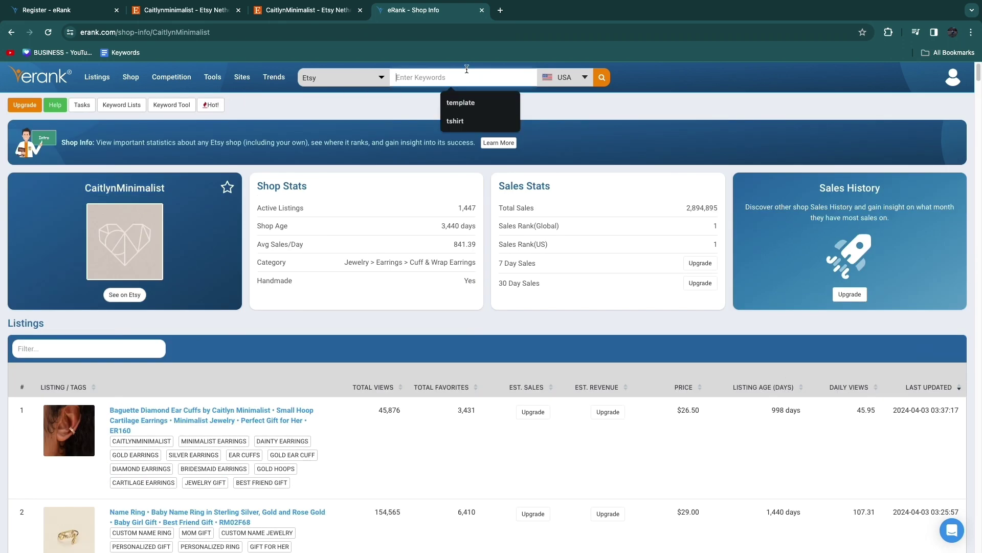
left_click(433, 67)
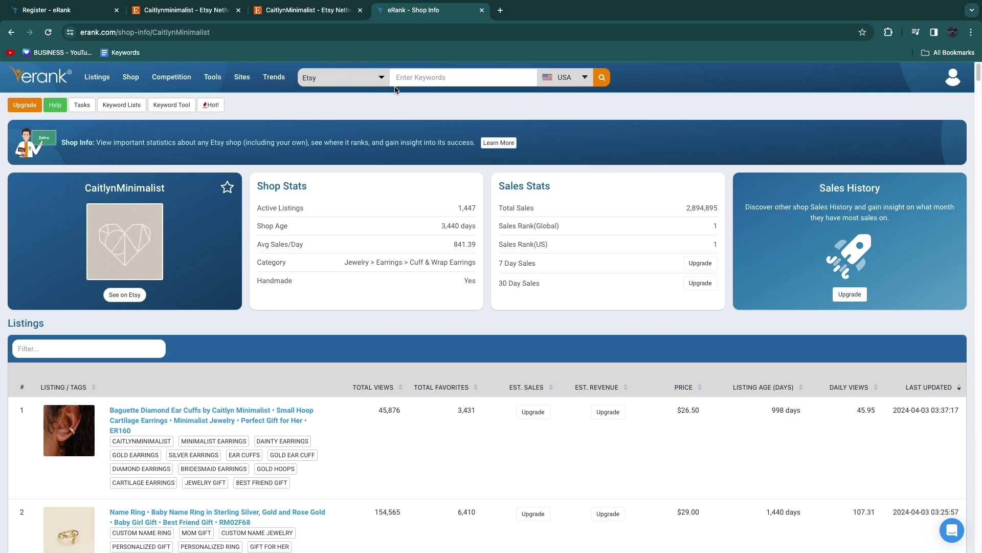